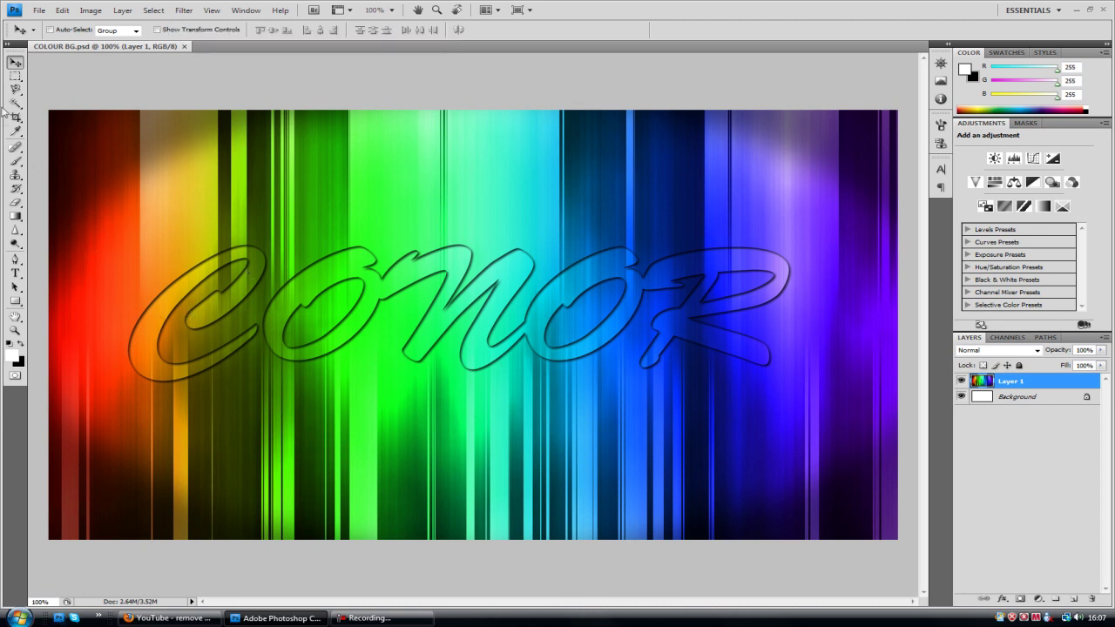
- Switch back and forth between the Rectangular Marquee and Move tools
{"action": "left_click", "coordinate": [15, 76]}
{"action": "left_click", "coordinate": [14, 62]}
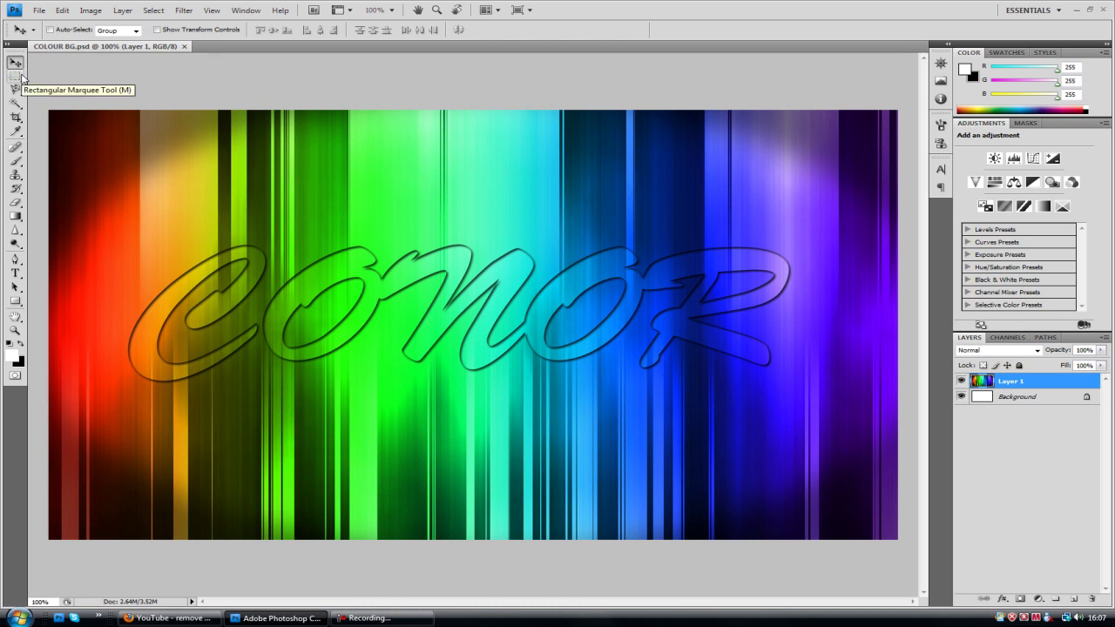
{"action": "left_click", "coordinate": [15, 76]}
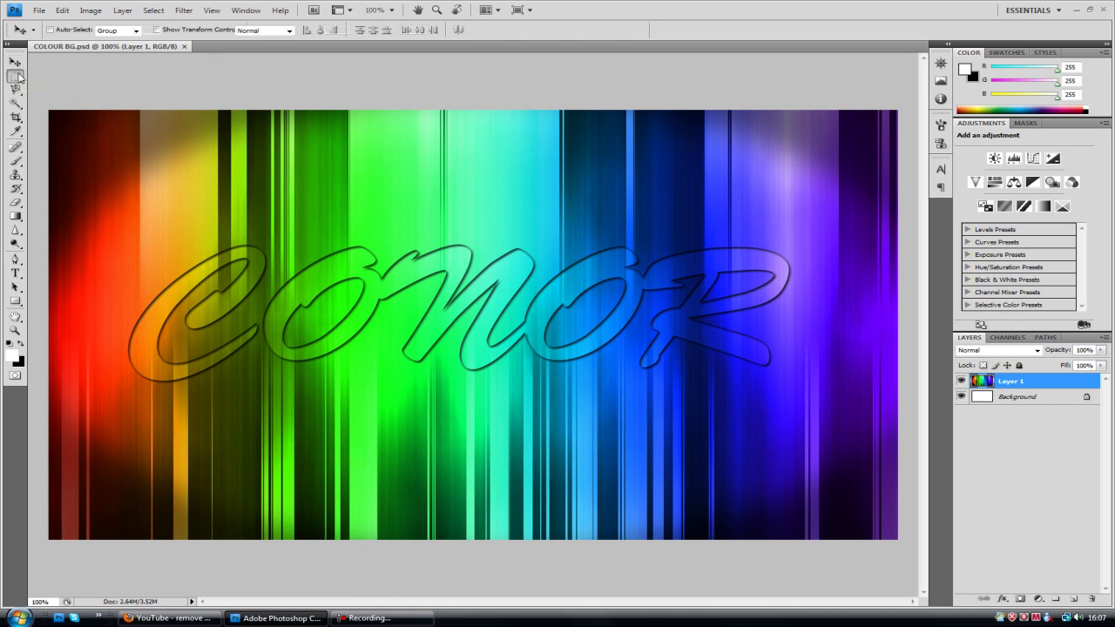
{"action": "left_click", "coordinate": [14, 62]}
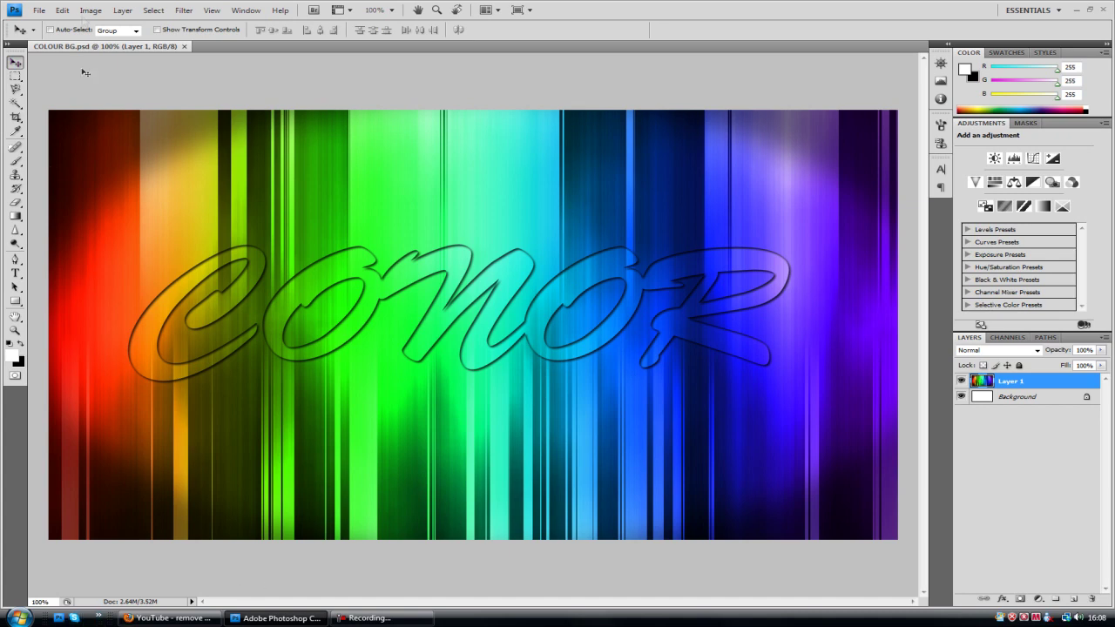
- Create a new document 1280 px wide and 720 px high
{"action": "left_click", "coordinate": [43, 11]}
{"action": "left_click", "coordinate": [50, 23]}
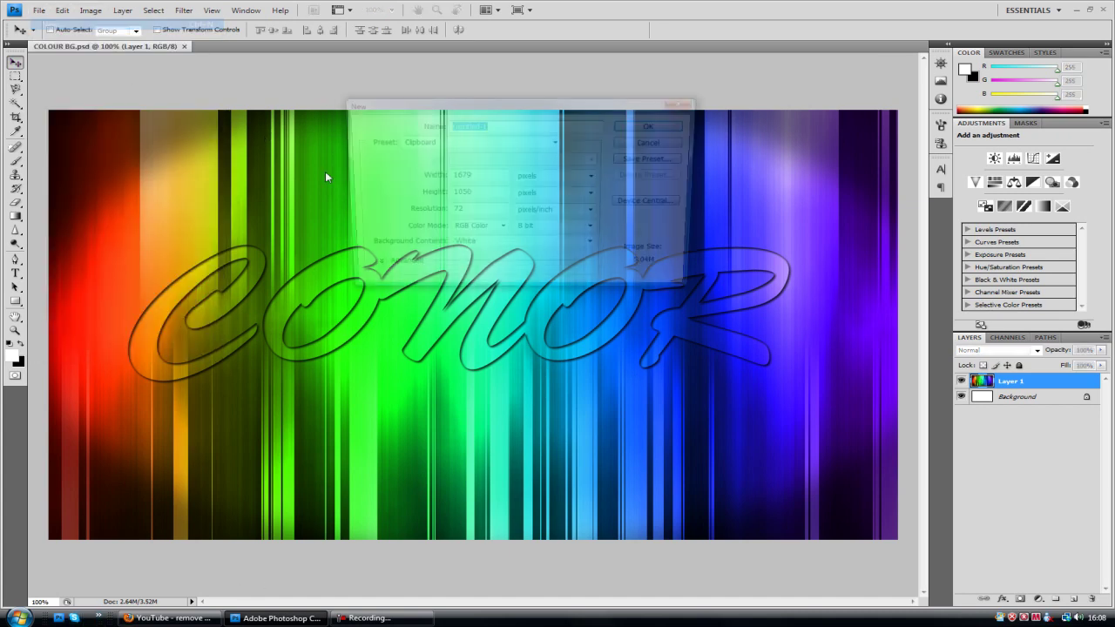
{"action": "double_click", "coordinate": [489, 177]}
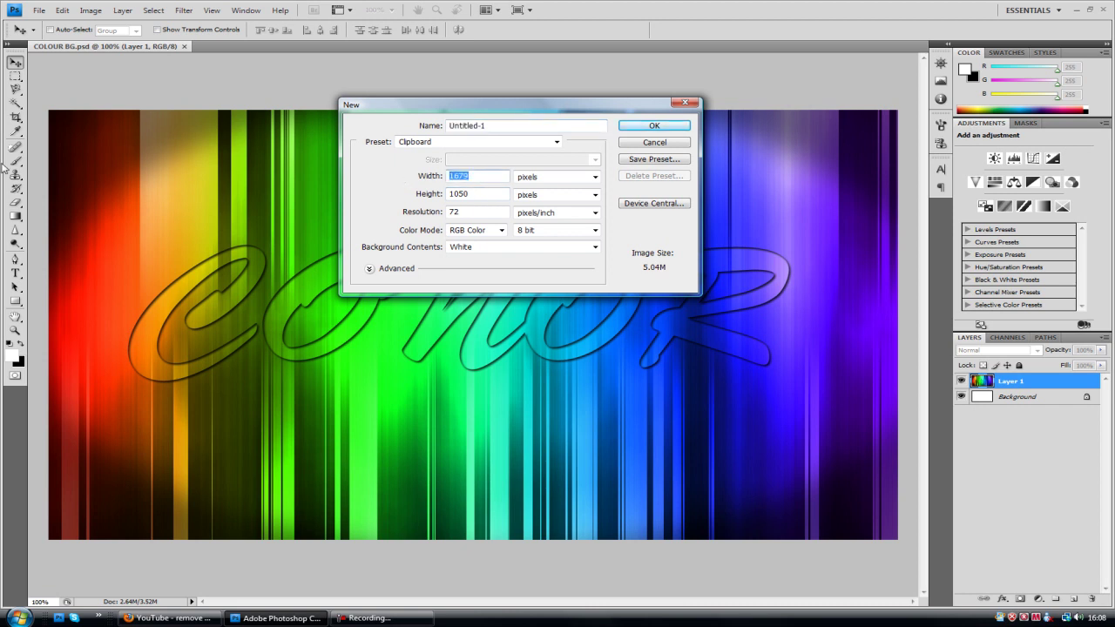
{"action": "type", "text": "1280"}
{"action": "key", "text": "Tab"}
{"action": "key", "text": "Tab"}
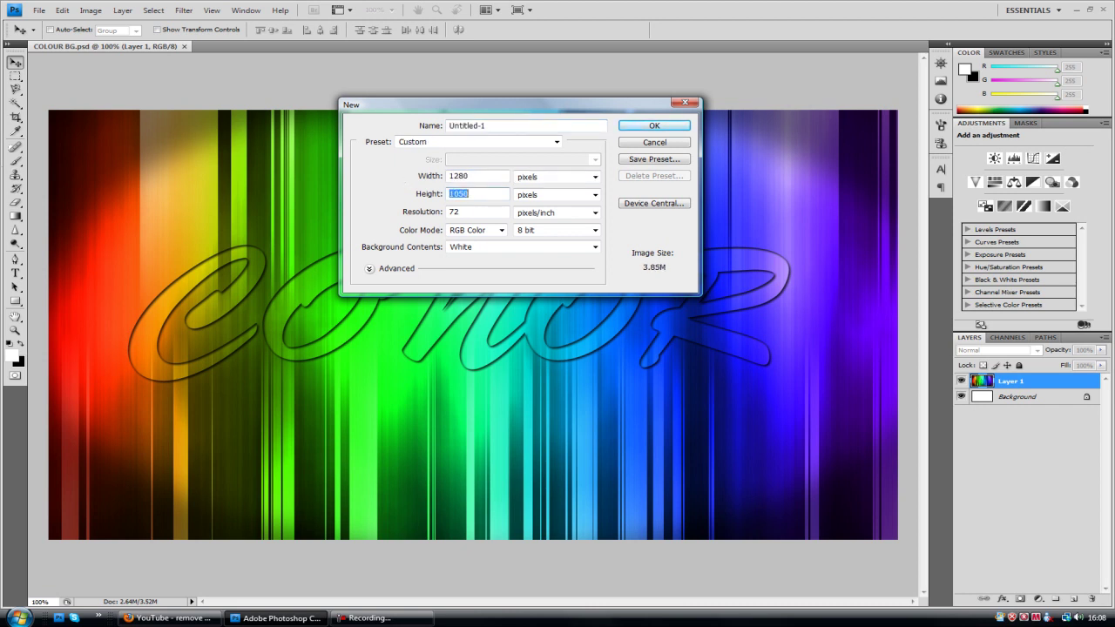
{"action": "type", "text": "720"}
{"action": "left_click", "coordinate": [685, 131]}
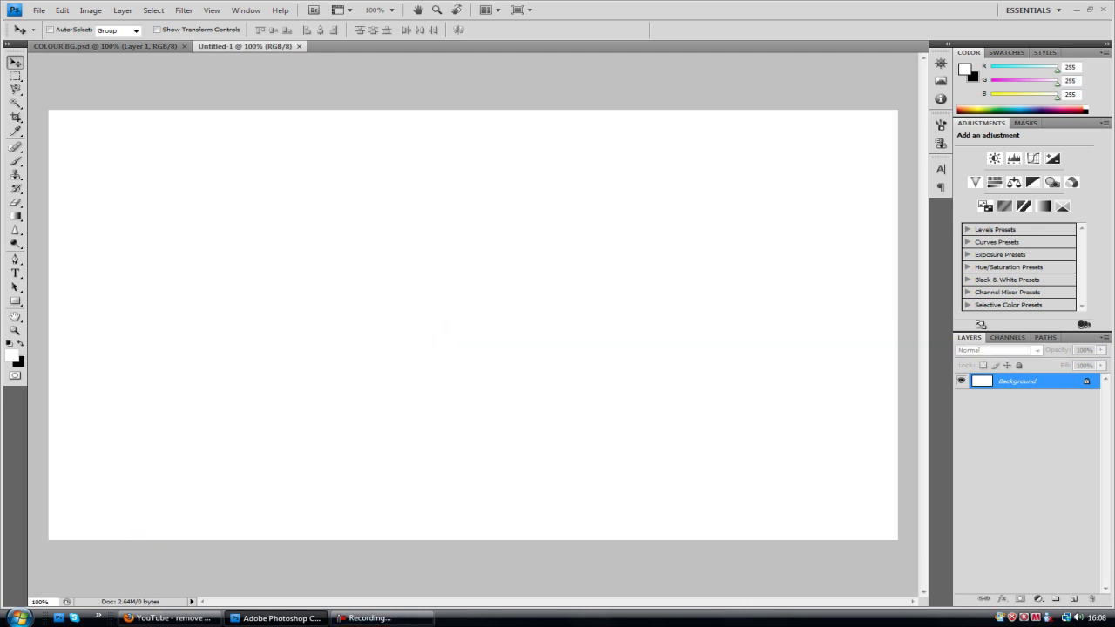
- Convert the locked Background layer into Layer 0
{"action": "double_click", "coordinate": [1058, 389]}
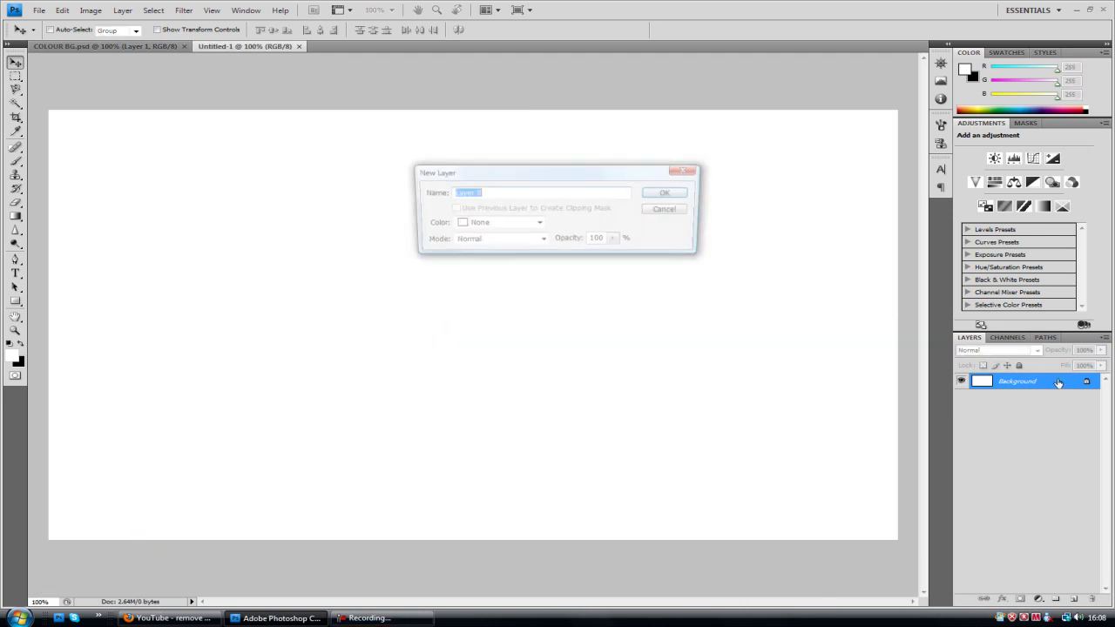
{"action": "left_click", "coordinate": [667, 193]}
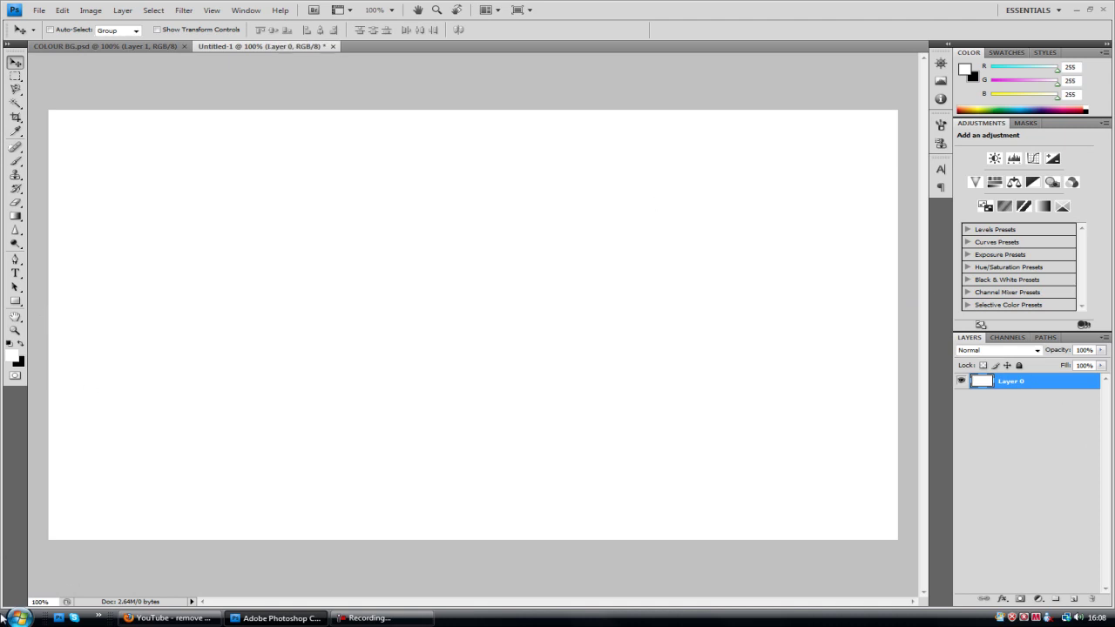
{"action": "left_click", "coordinate": [184, 10]}
- Render Clouds on Layer 0, then apply a Mezzotint filter of type Long strokes
{"action": "mouse_move", "coordinate": [222, 166]}
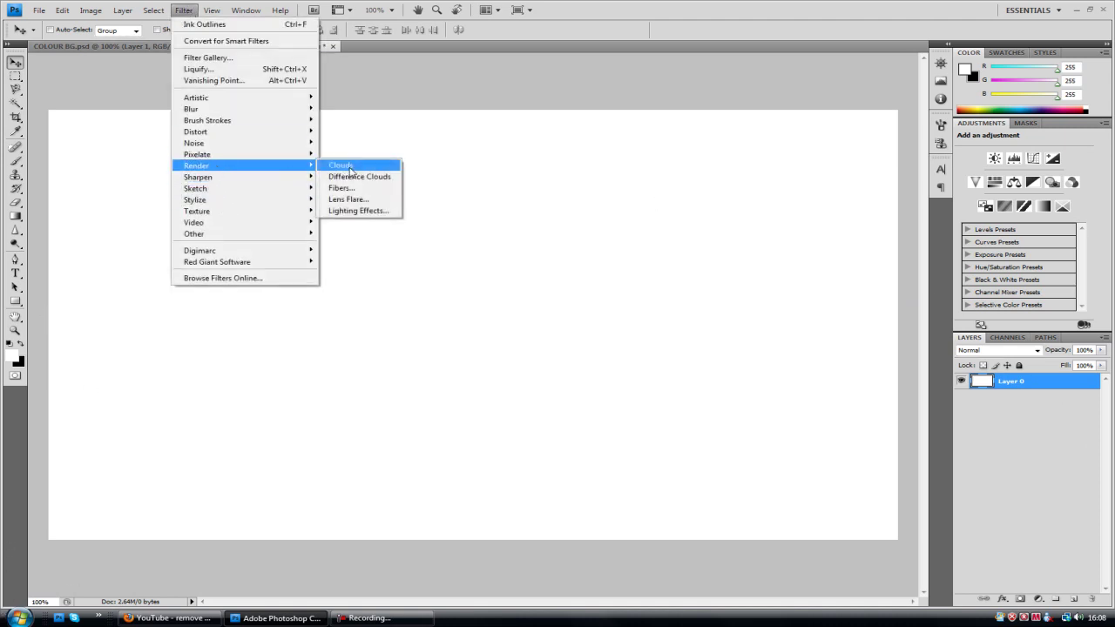
{"action": "left_click", "coordinate": [348, 166]}
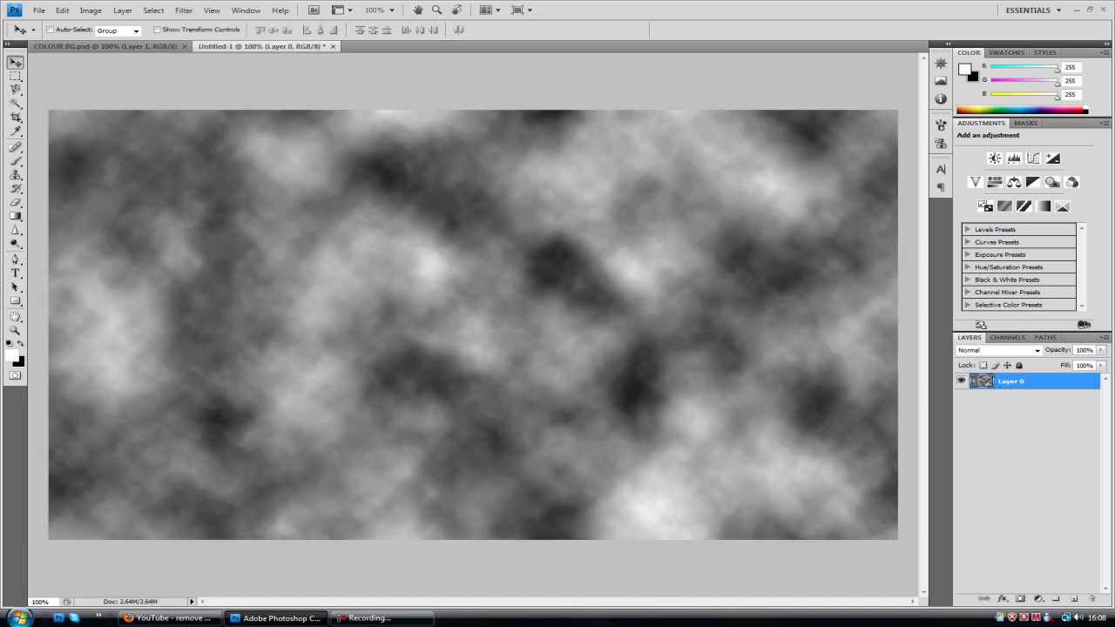
{"action": "left_click", "coordinate": [188, 10]}
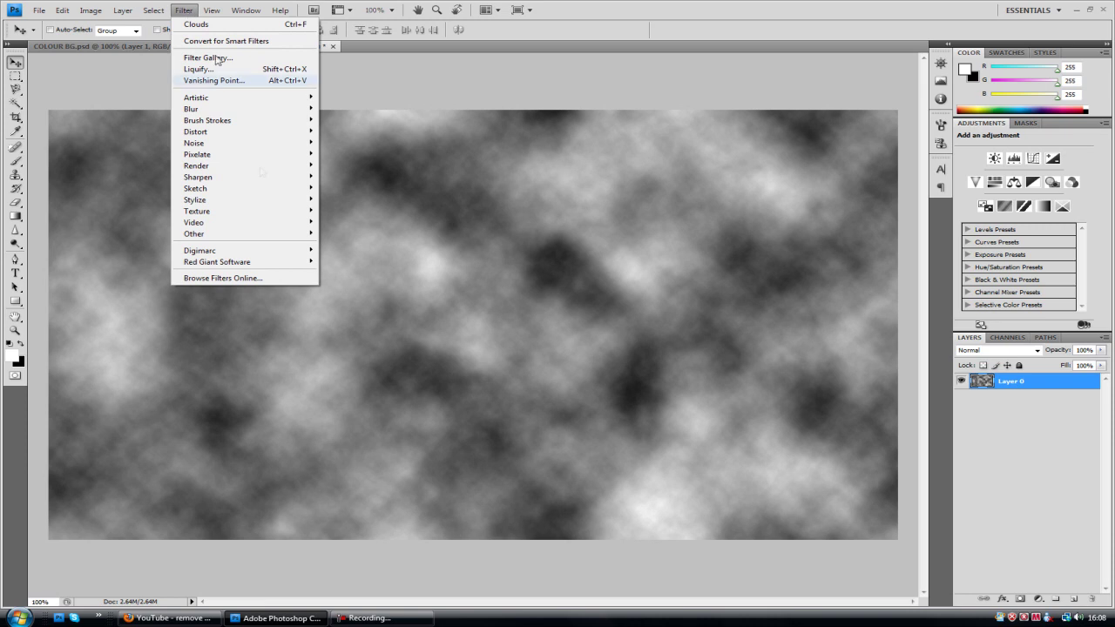
{"action": "mouse_move", "coordinate": [279, 156]}
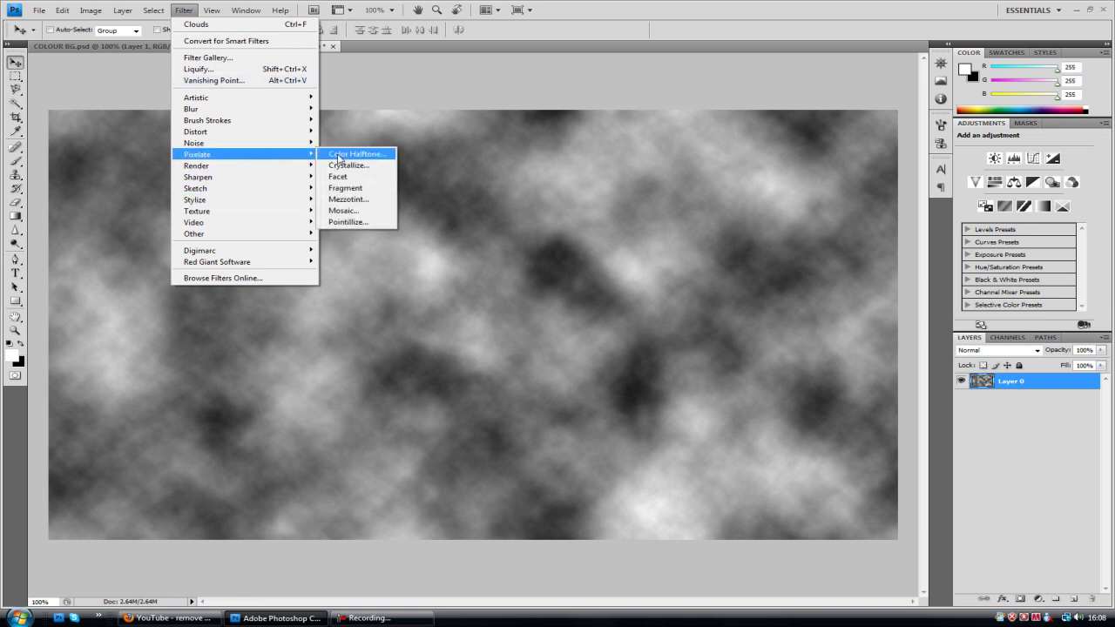
{"action": "left_click", "coordinate": [366, 205]}
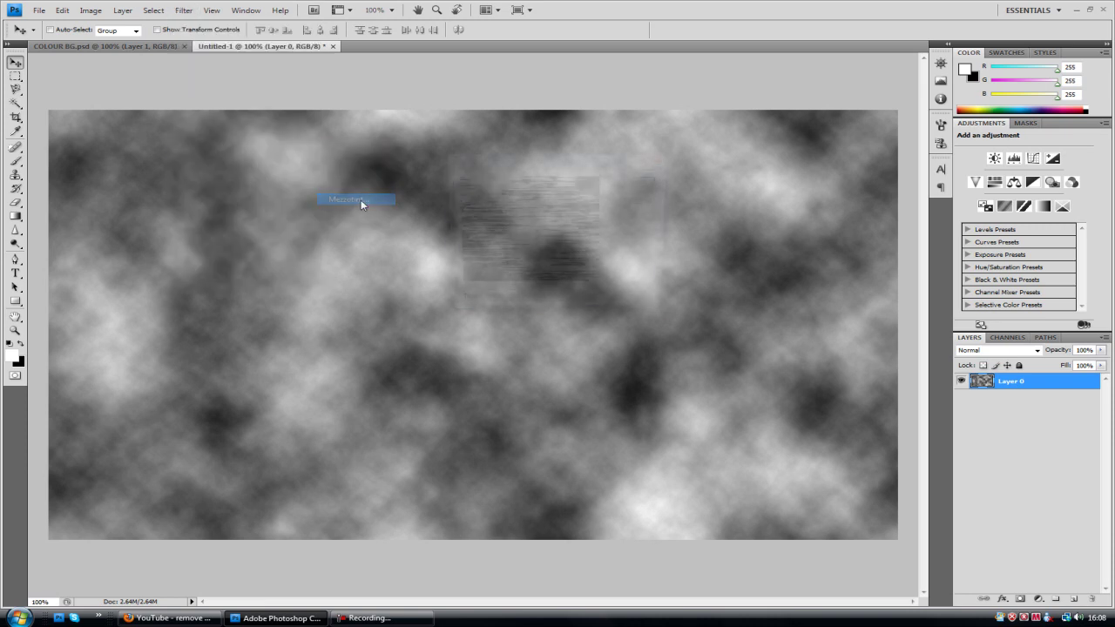
{"action": "left_click", "coordinate": [550, 305]}
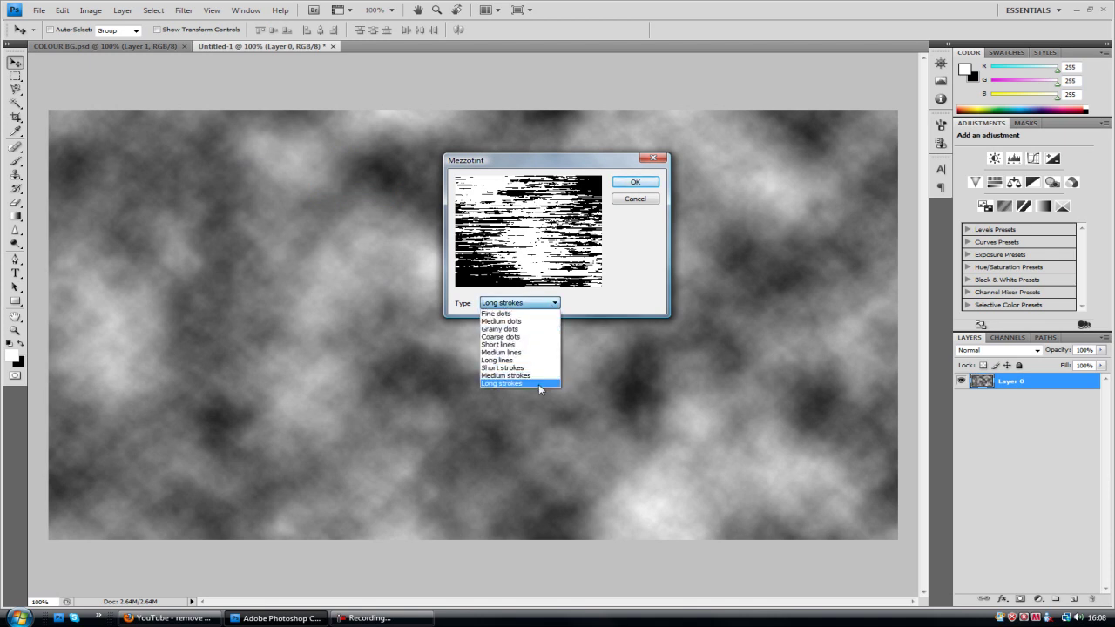
{"action": "left_click", "coordinate": [539, 389]}
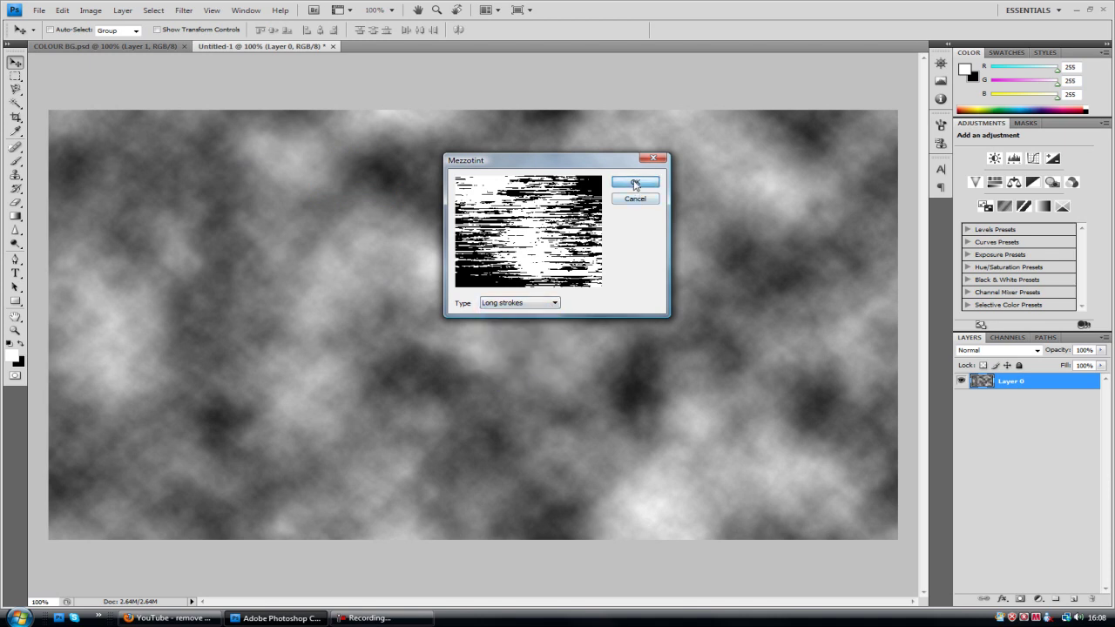
{"action": "left_click", "coordinate": [635, 183]}
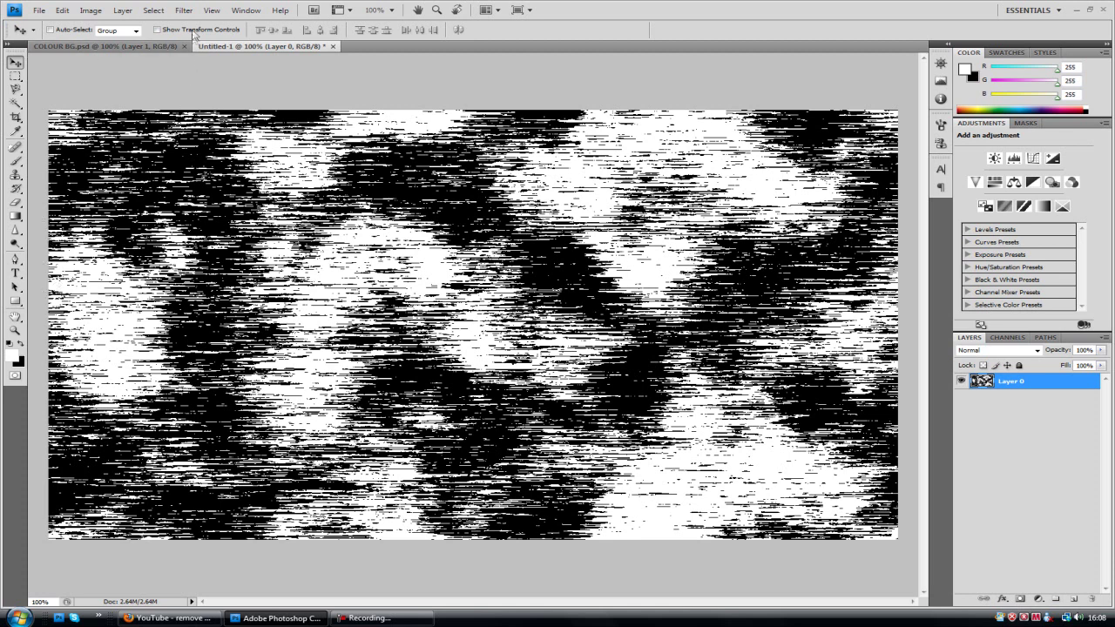
- Apply a Motion Blur at 90° angle with a 999 pixel distance
{"action": "left_click", "coordinate": [184, 10]}
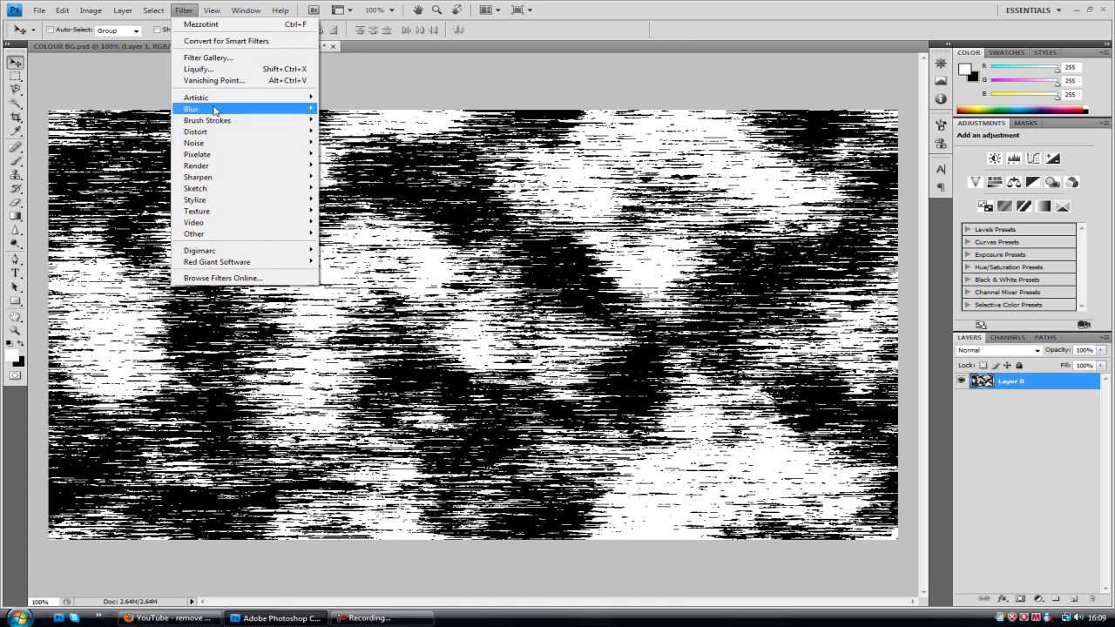
{"action": "mouse_move", "coordinate": [220, 109]}
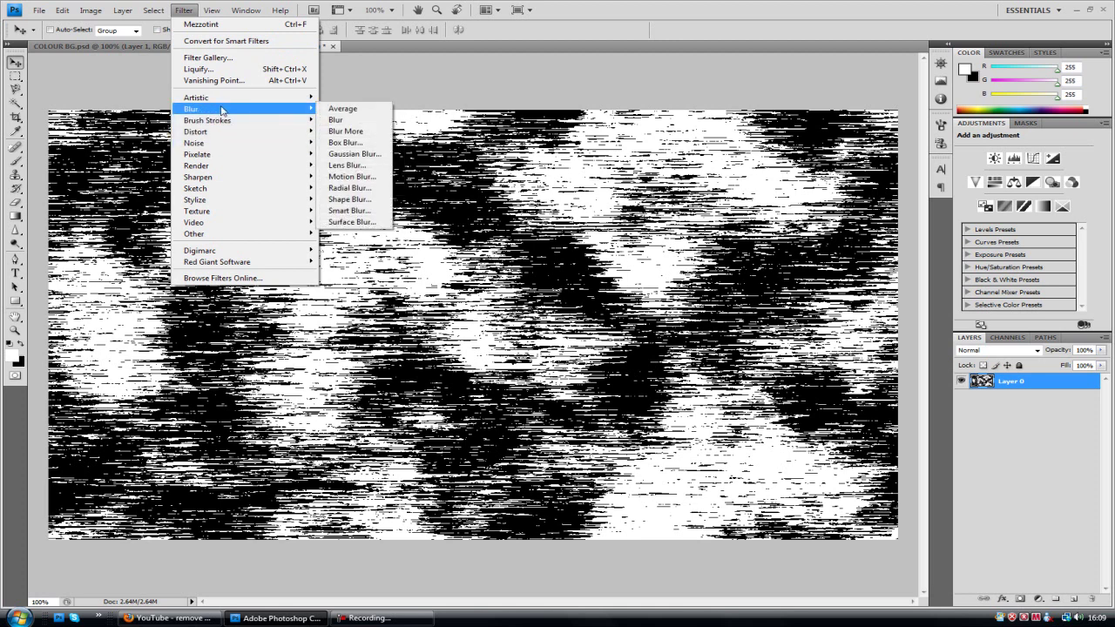
{"action": "left_click", "coordinate": [353, 177]}
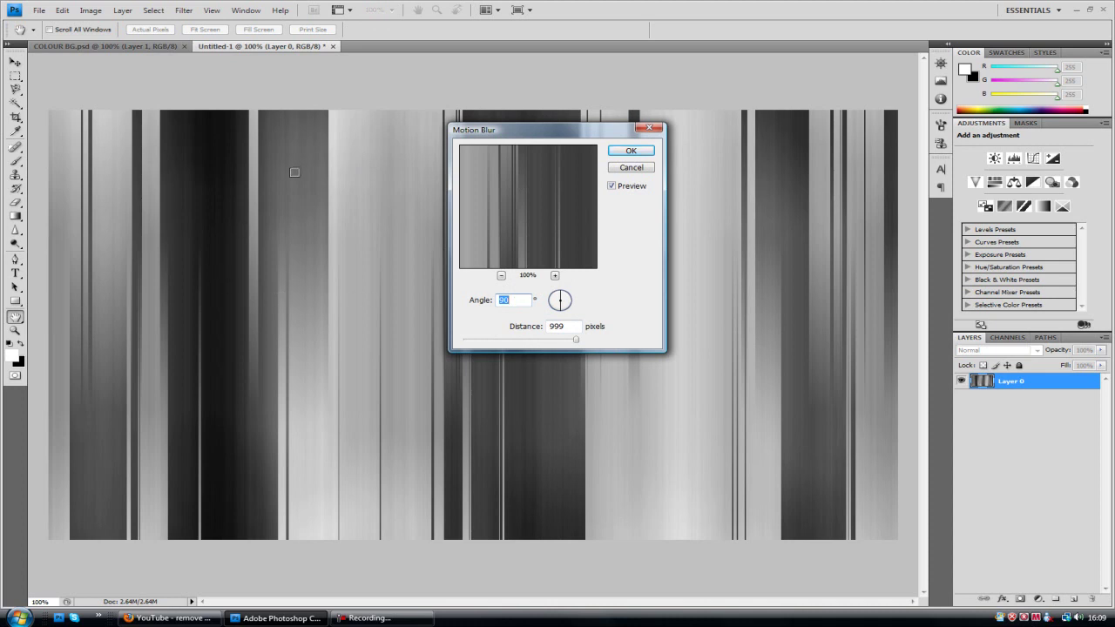
{"action": "left_click_drag", "start_coordinate": [580, 345], "coordinate": [614, 348]}
{"action": "left_click_drag", "start_coordinate": [576, 341], "coordinate": [740, 323]}
{"action": "left_click", "coordinate": [624, 152]}
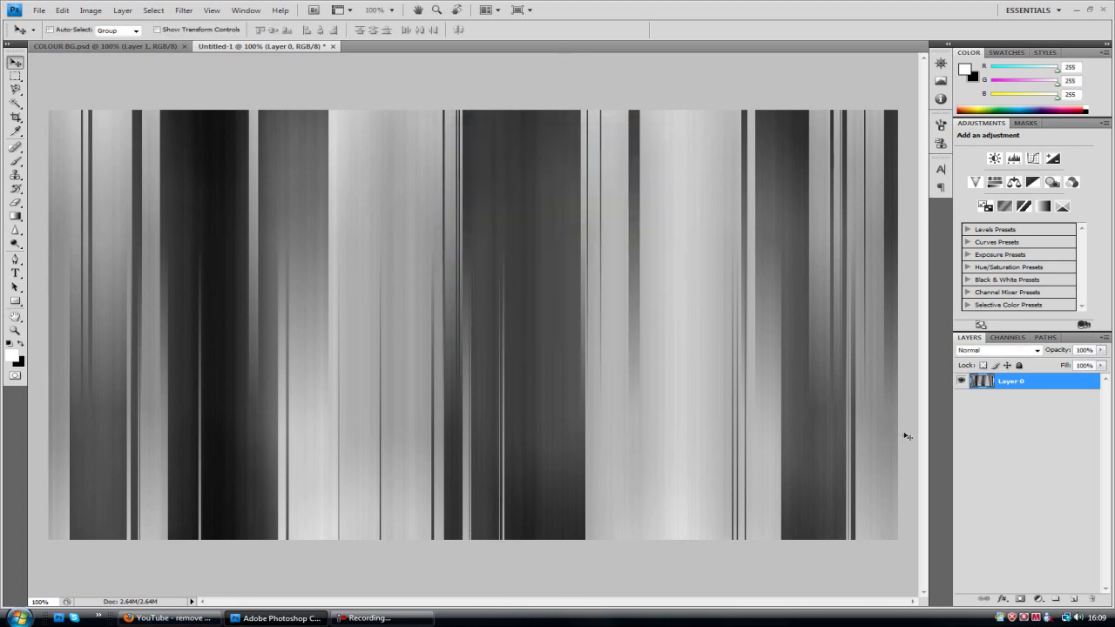
- Add a new empty Layer 1 after glancing at the COLOUR BG reference image
{"action": "left_click", "coordinate": [1075, 599]}
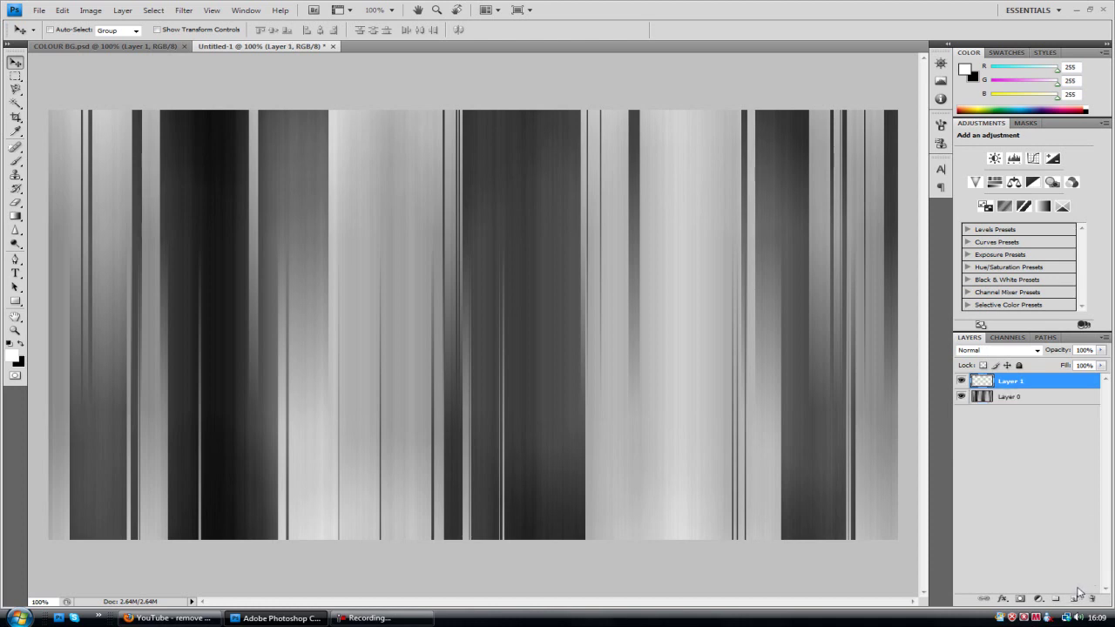
{"action": "left_click_drag", "start_coordinate": [166, 46], "coordinate": [61, 331]}
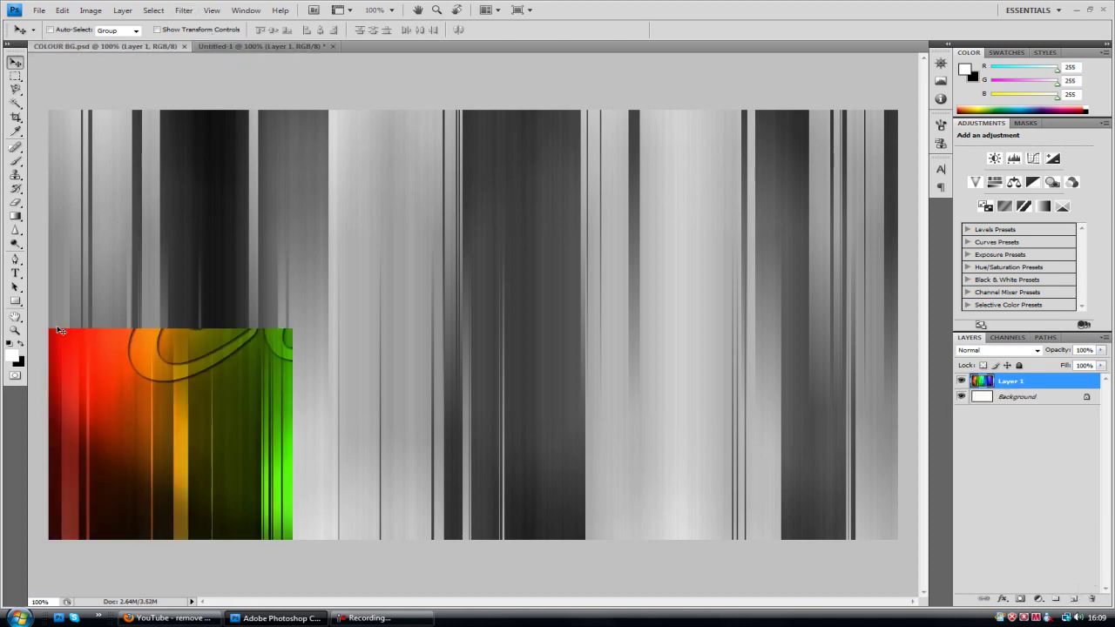
{"action": "left_click", "coordinate": [262, 47]}
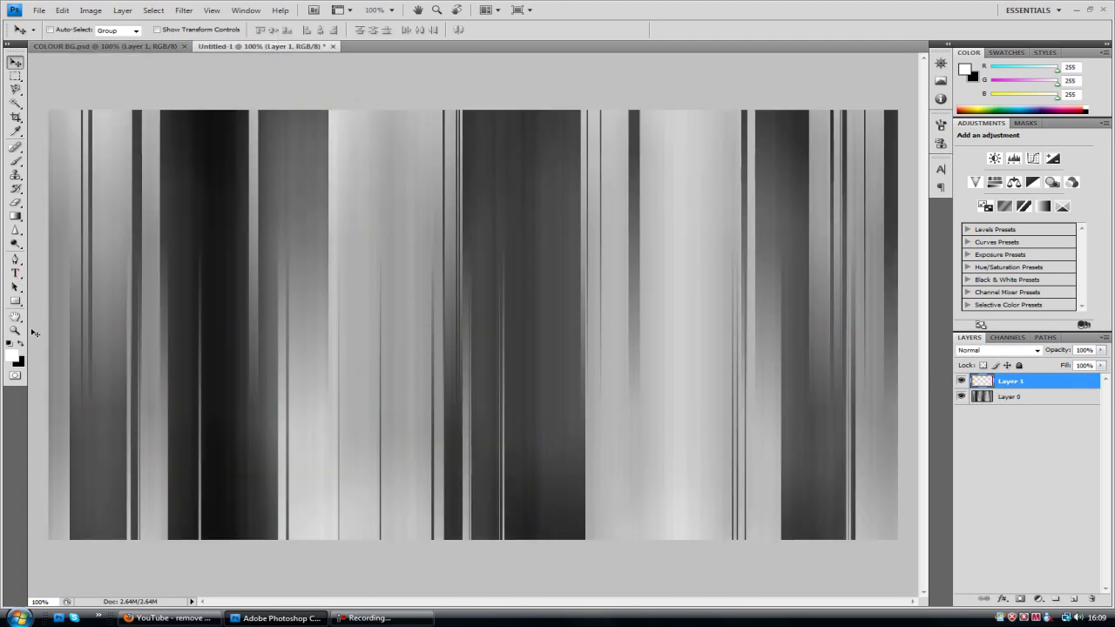
- Draw a left-to-right rainbow spectrum gradient across Layer 1
{"action": "left_click", "coordinate": [14, 219]}
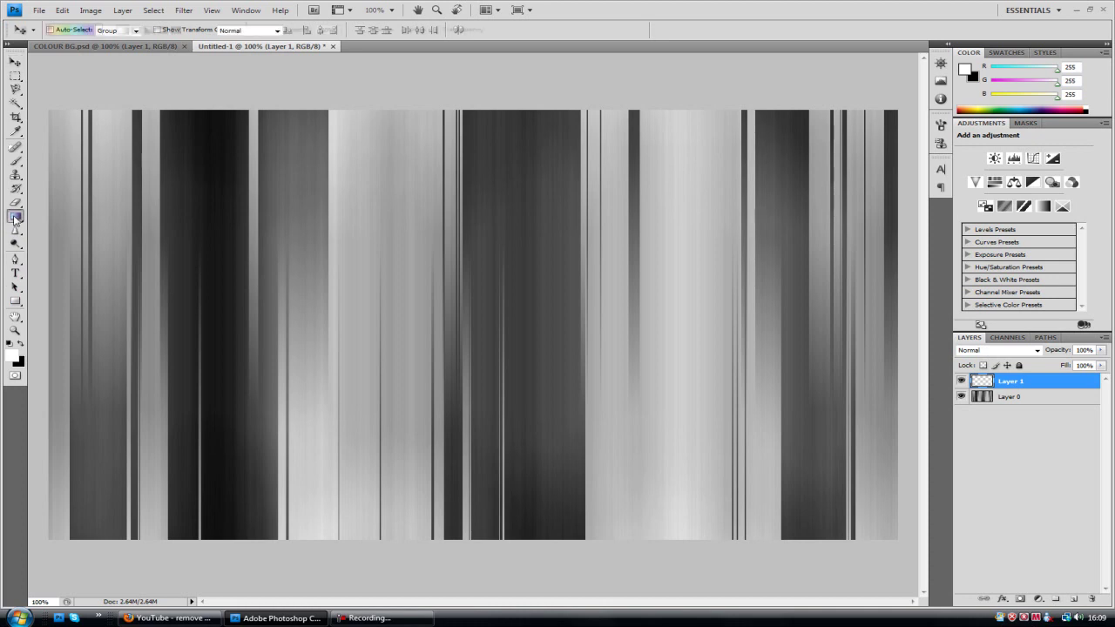
{"action": "left_click", "coordinate": [55, 32]}
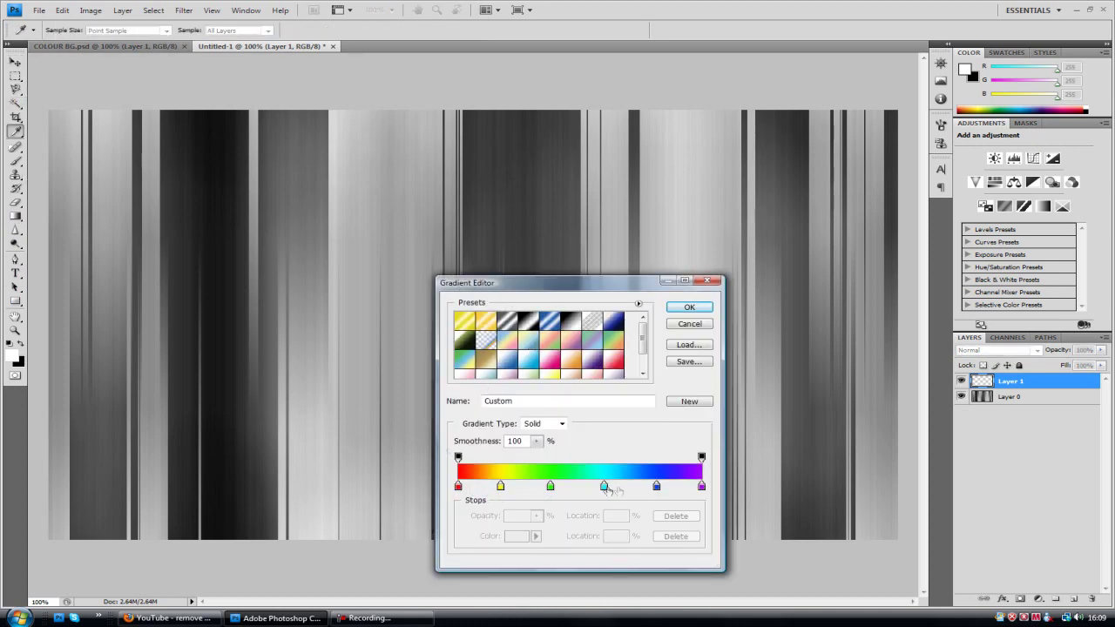
{"action": "left_click", "coordinate": [689, 308]}
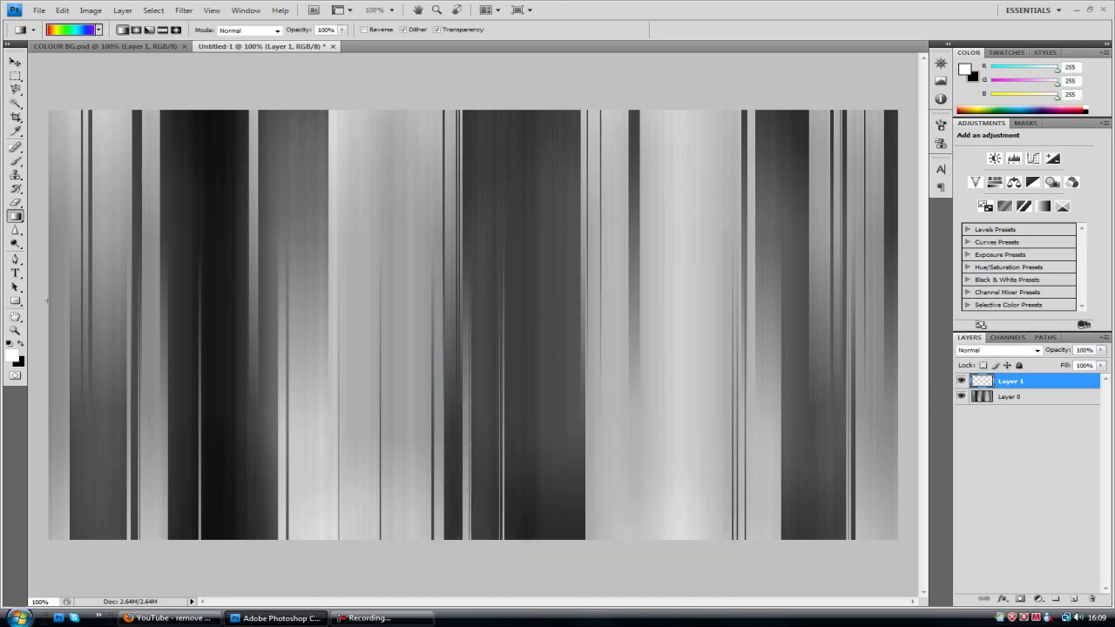
{"action": "left_click_drag", "start_coordinate": [48, 300], "coordinate": [763, 328]}
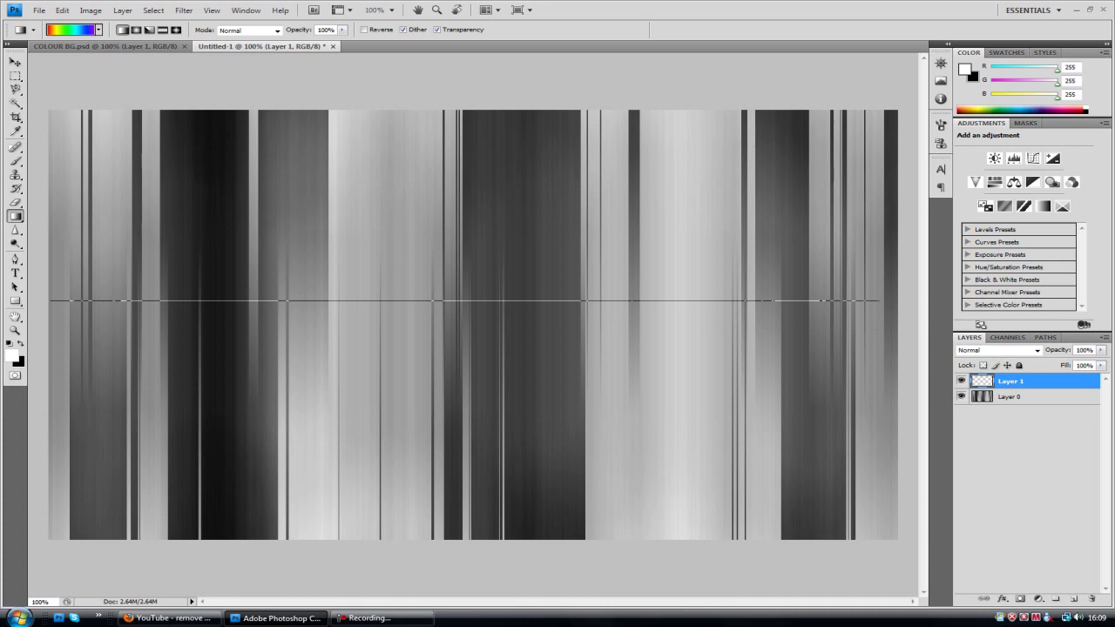
{"action": "left_click_drag", "start_coordinate": [900, 328], "coordinate": [900, 328]}
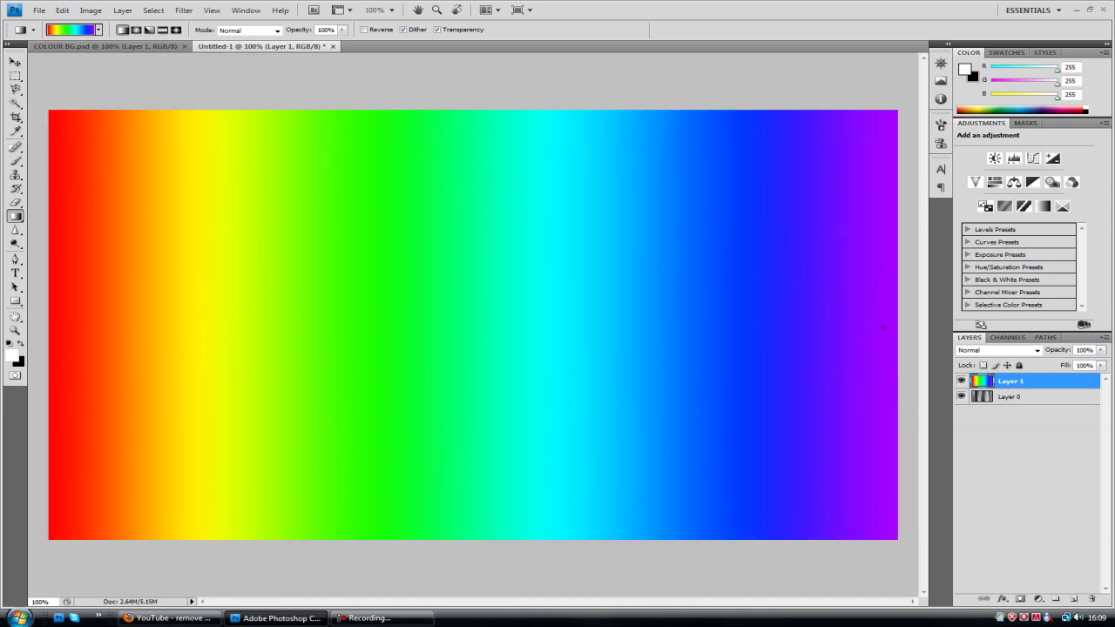
- Set the rainbow Layer 1 to Overlay blend mode and keep it selected
{"action": "left_click", "coordinate": [1036, 351]}
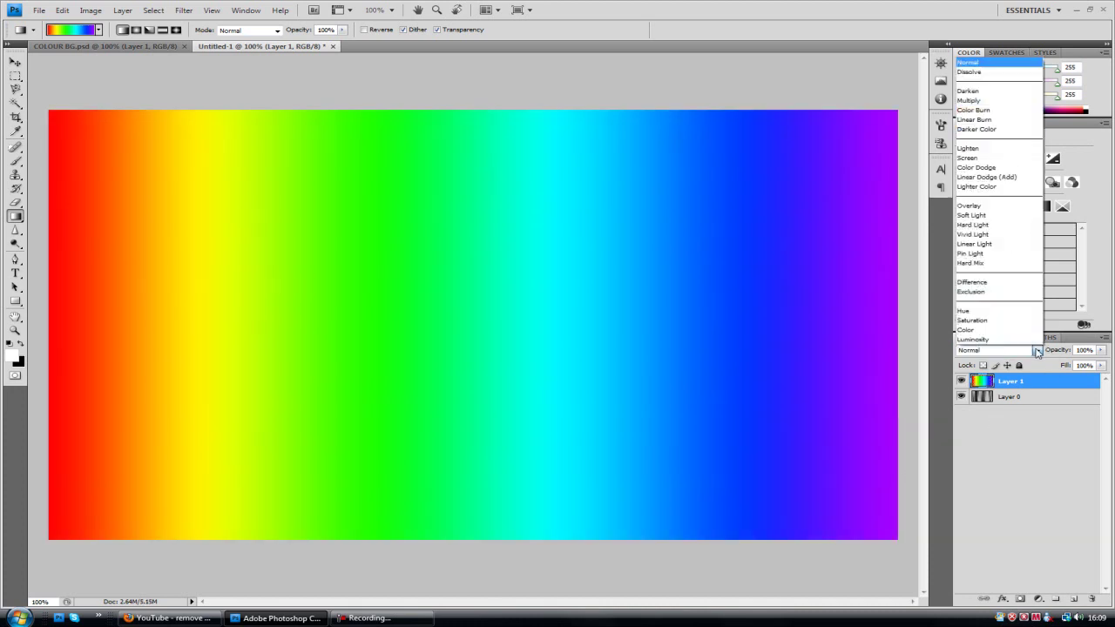
{"action": "left_click", "coordinate": [1002, 206]}
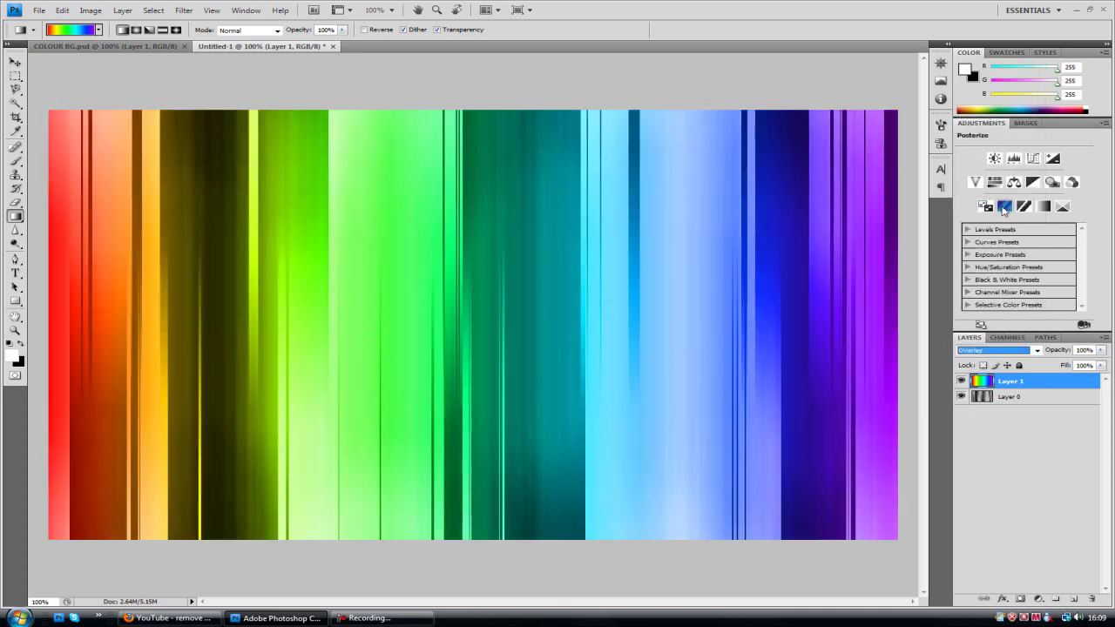
{"action": "left_click", "coordinate": [1032, 399]}
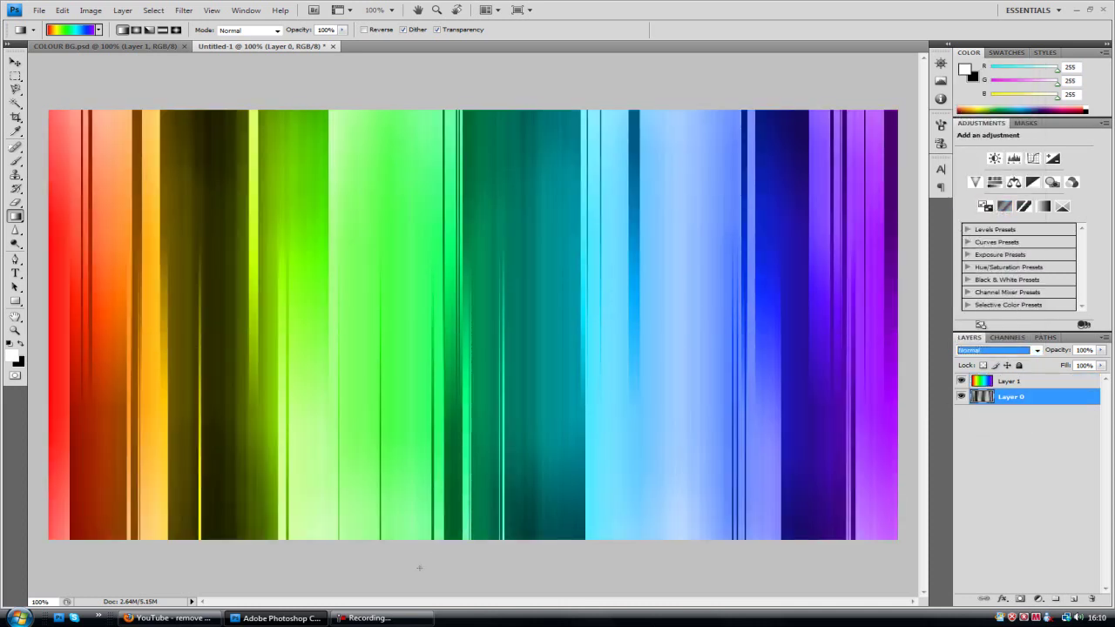
{"action": "left_click", "coordinate": [1054, 387]}
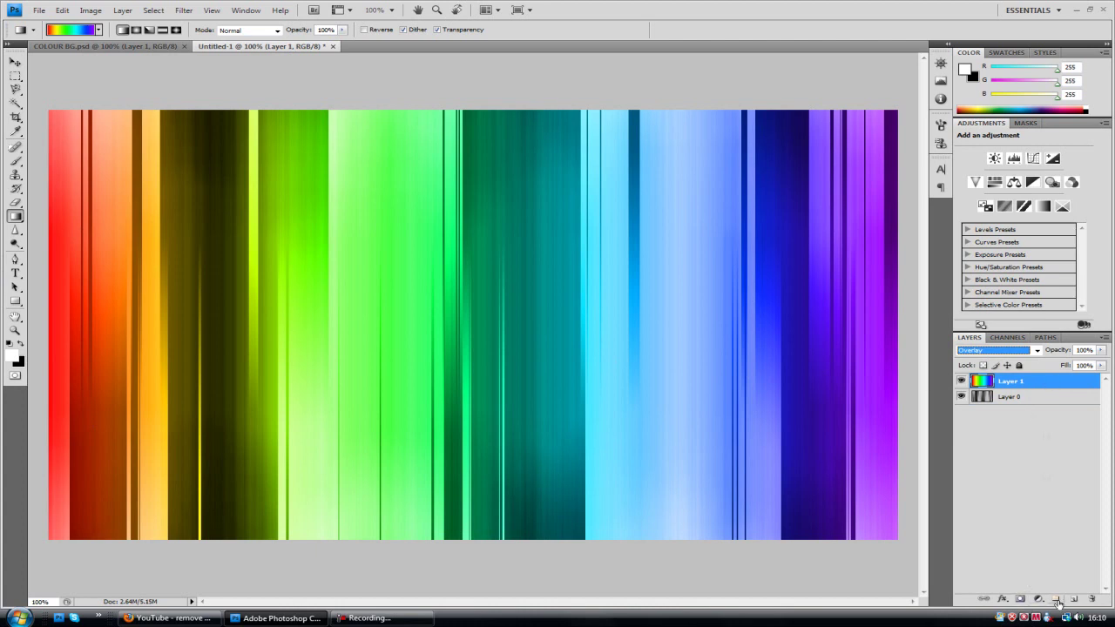
- Add a new empty Layer 2 after checking the COLOUR BG.psd reference
{"action": "left_click", "coordinate": [1074, 599]}
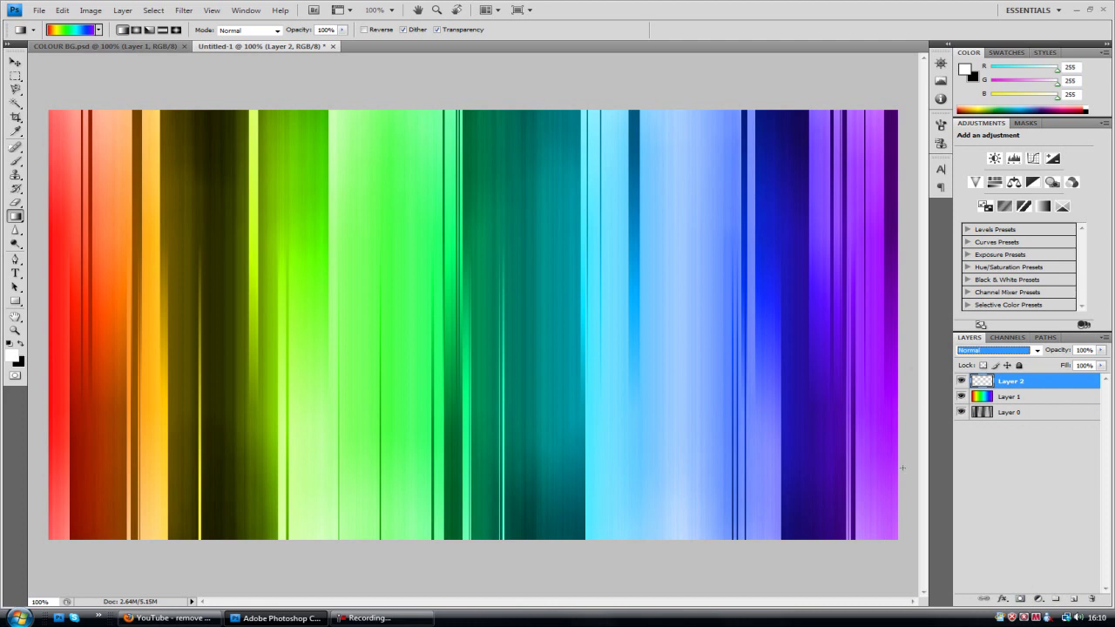
{"action": "left_click", "coordinate": [61, 45]}
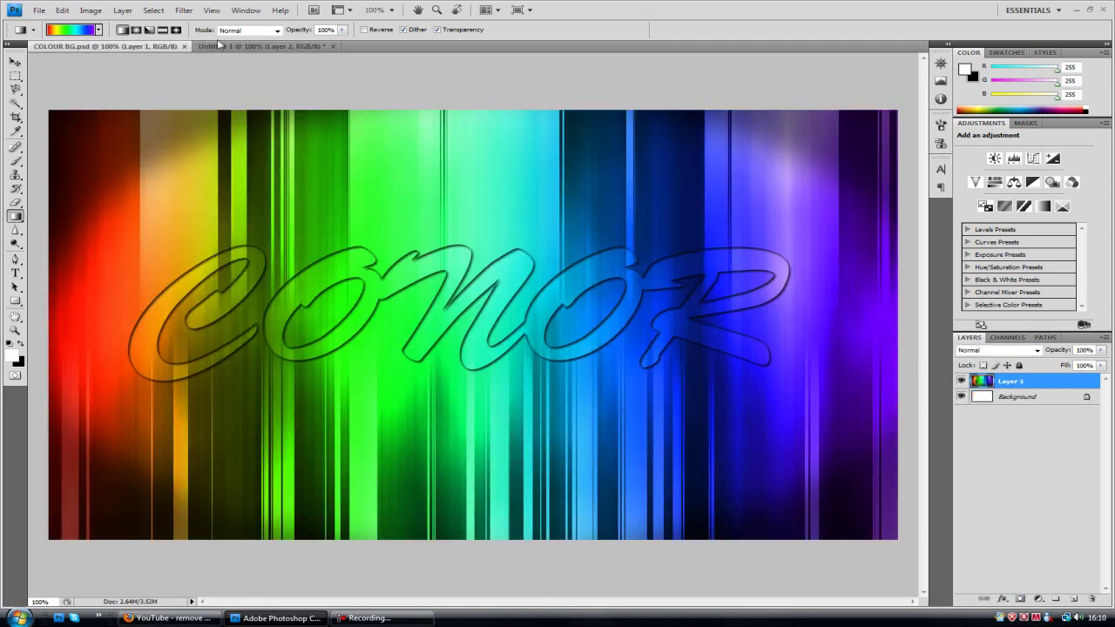
{"action": "left_click", "coordinate": [219, 46]}
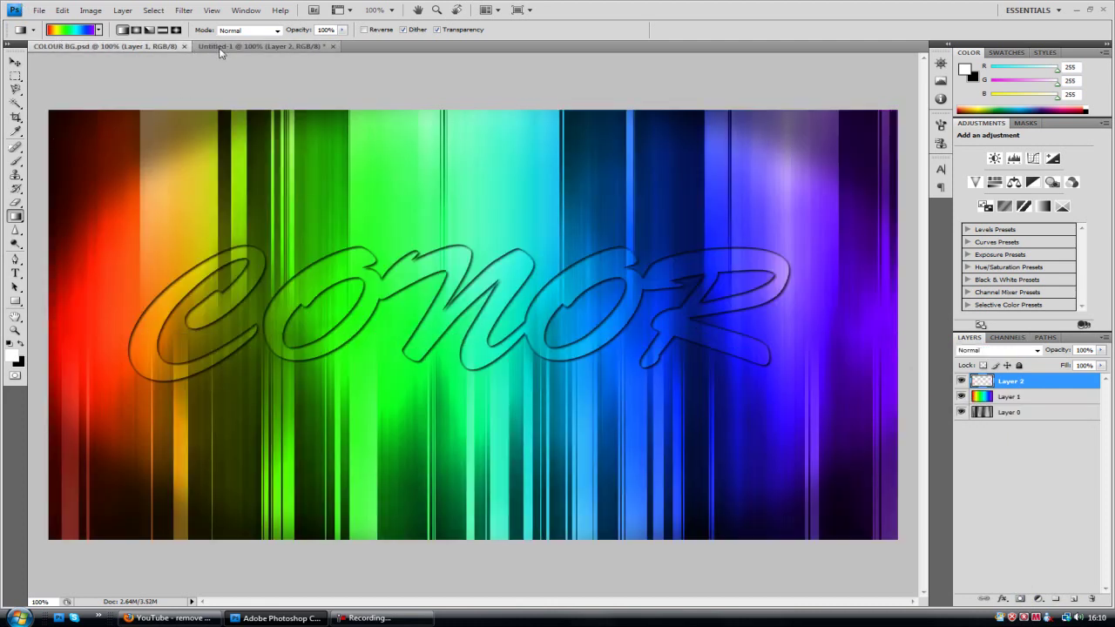
- Pick the Elliptical Marquee with 30 px feather and discard a first trial oval
{"action": "left_click", "coordinate": [17, 79]}
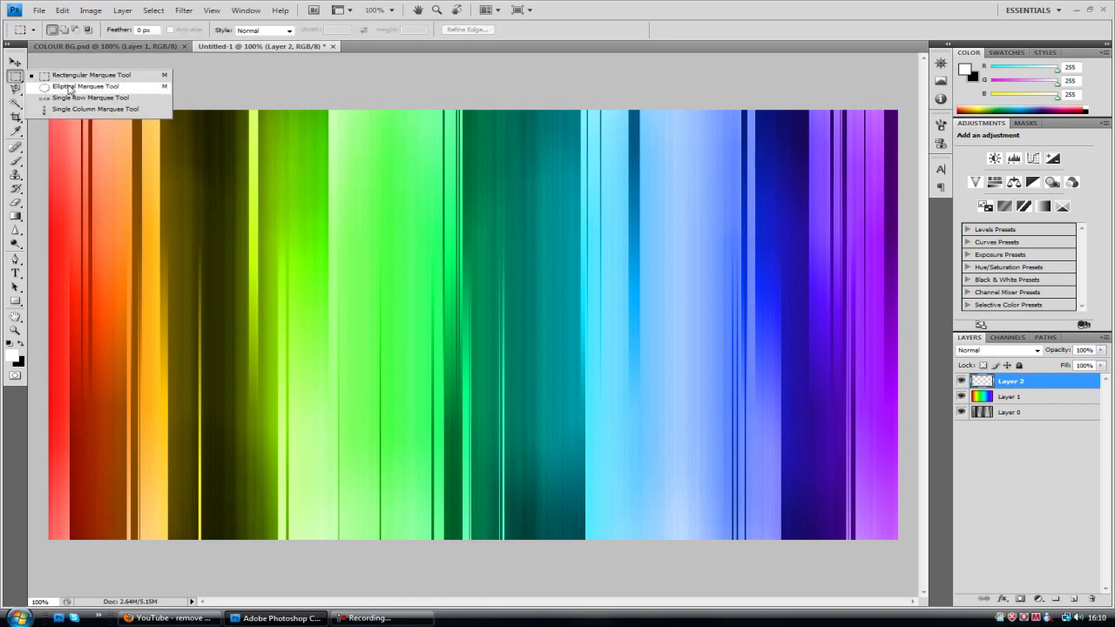
{"action": "left_click", "coordinate": [78, 83]}
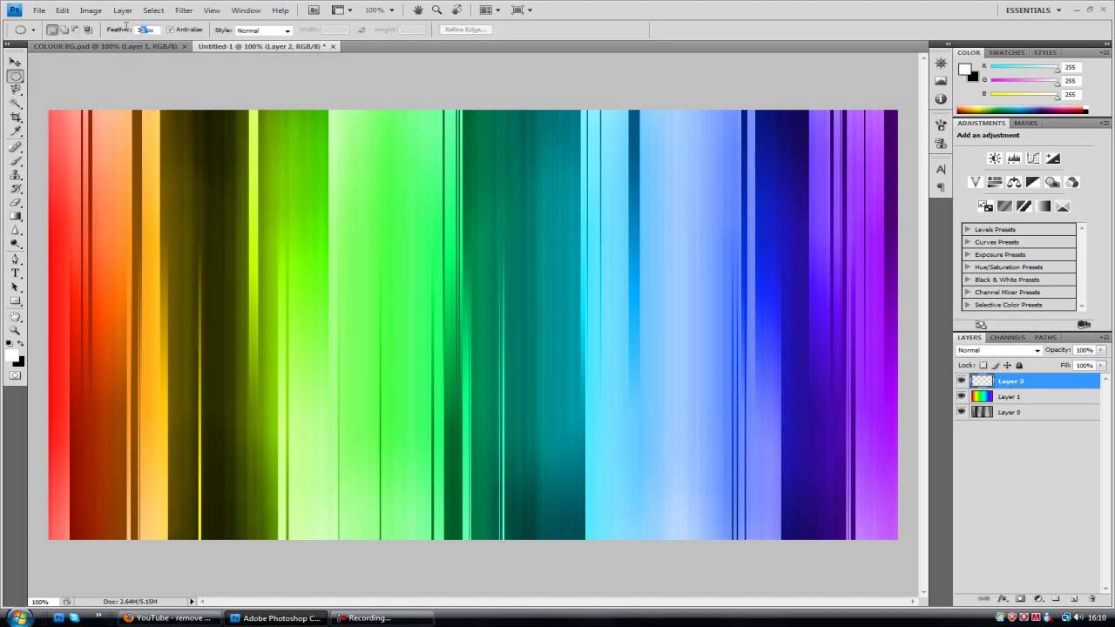
{"action": "left_click", "coordinate": [128, 30]}
{"action": "left_click_drag", "start_coordinate": [823, 488], "coordinate": [971, 553]}
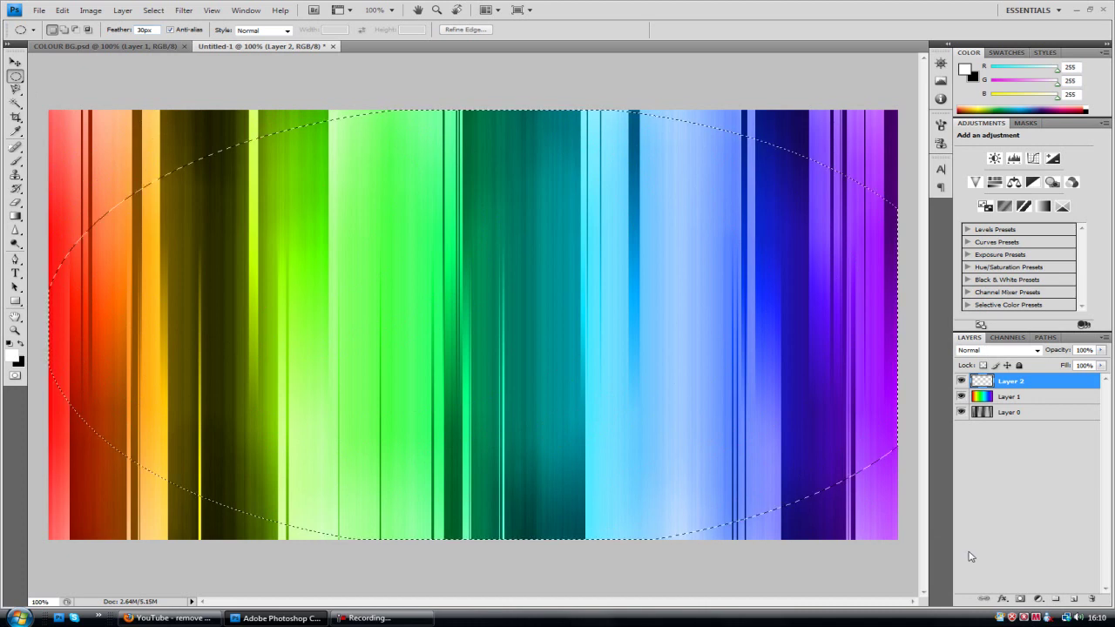
{"action": "key", "text": "ctrl+d"}
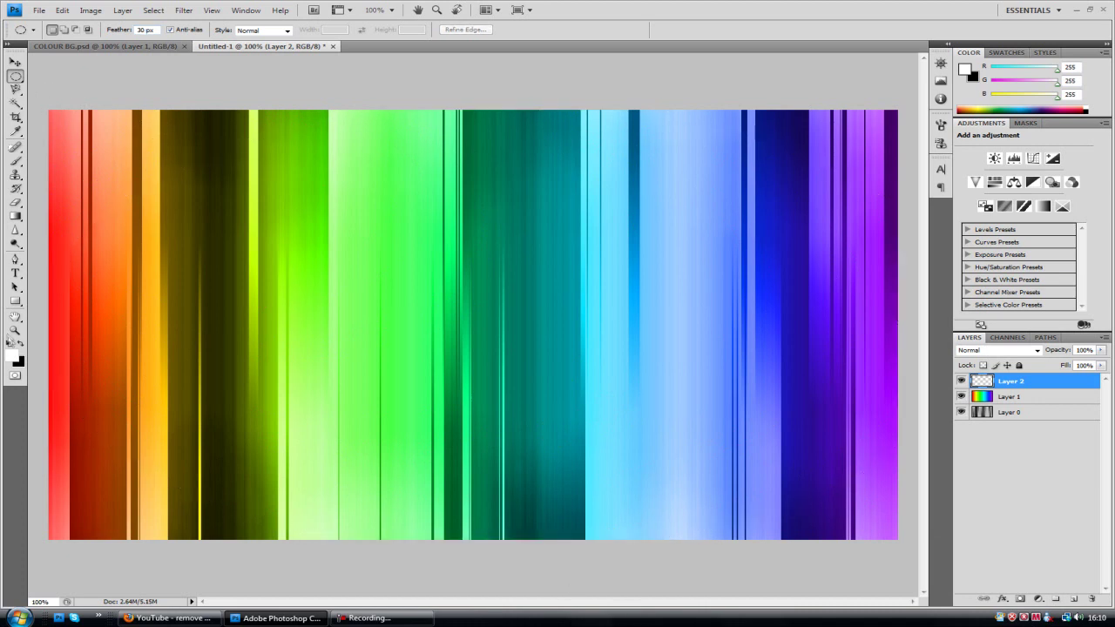
- Zoom out and draw the feathered oval around the whole canvas
{"action": "left_click", "coordinate": [15, 330]}
{"action": "right_click", "coordinate": [297, 405]}
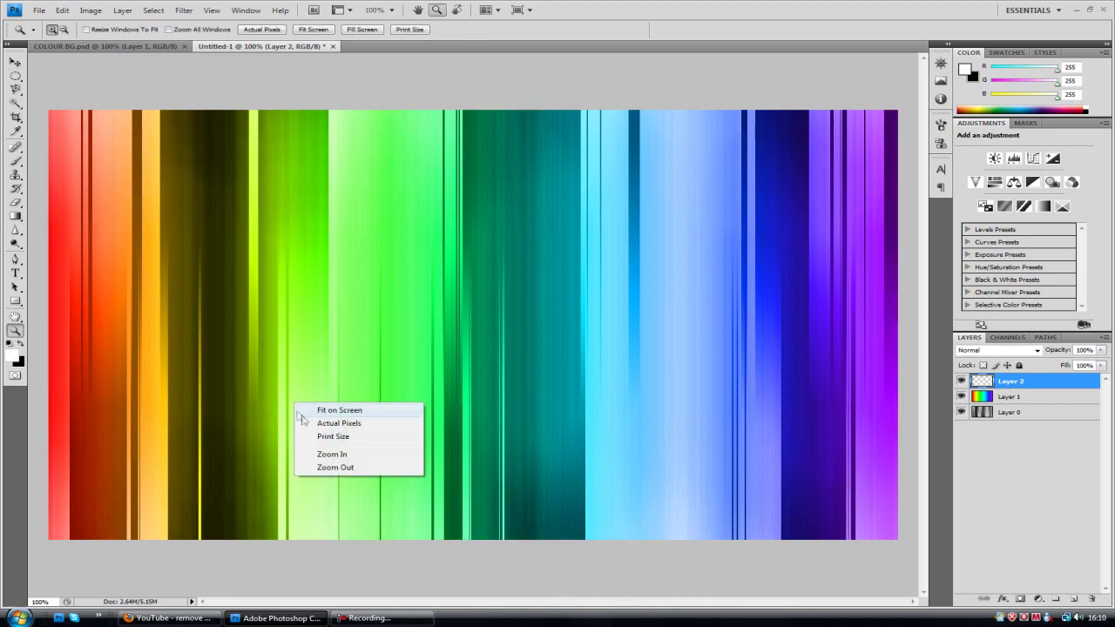
{"action": "left_click", "coordinate": [334, 467]}
{"action": "key", "text": "m"}
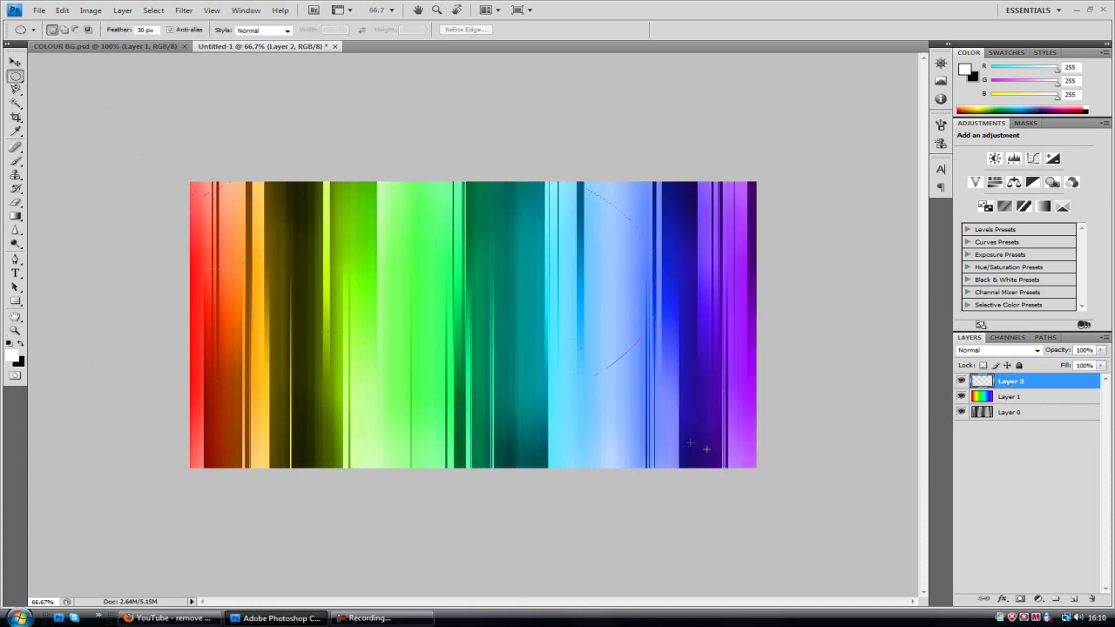
{"action": "mouse_move", "coordinate": [820, 493]}
{"action": "left_mouse_down"}
{"action": "mouse_move", "coordinate": [832, 491]}
{"action": "mouse_move", "coordinate": [822, 492]}
{"action": "left_mouse_up"}
{"action": "left_click_drag", "start_coordinate": [821, 486], "coordinate": [820, 483]}
{"action": "left_click_drag", "start_coordinate": [791, 491], "coordinate": [781, 501]}
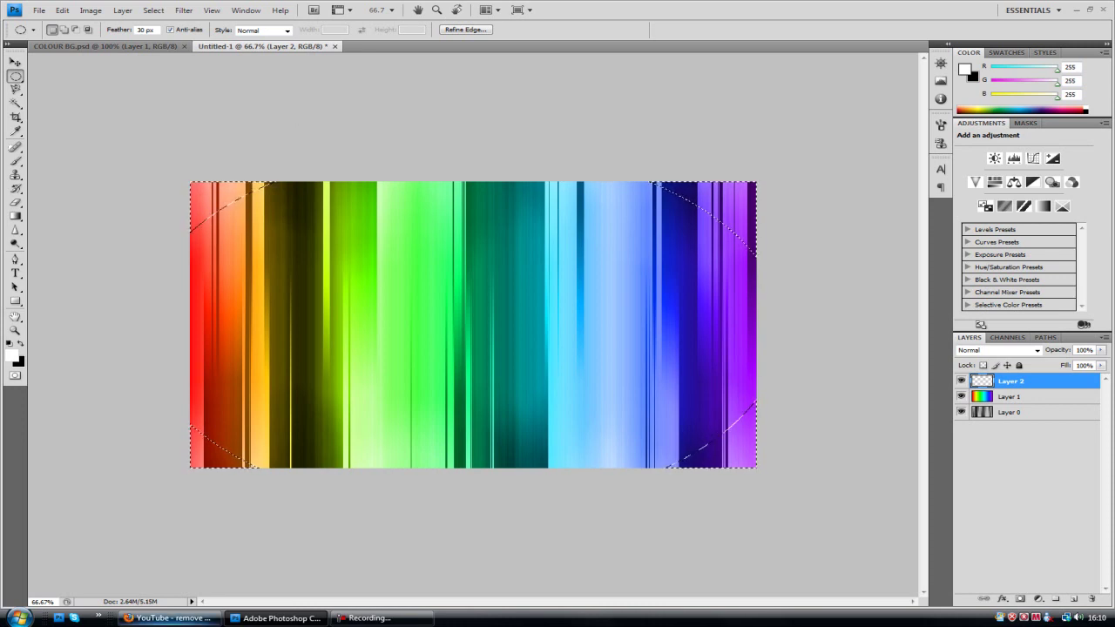
- Fill the feathered corner selection with Black, then deselect
{"action": "right_click", "coordinate": [227, 192]}
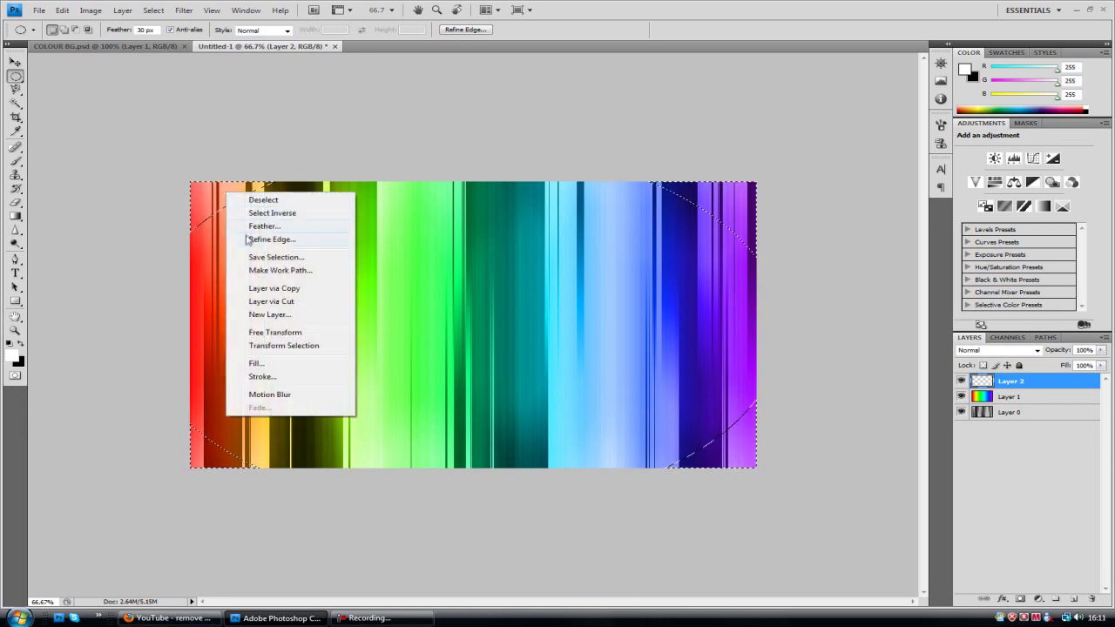
{"action": "left_click", "coordinate": [248, 364]}
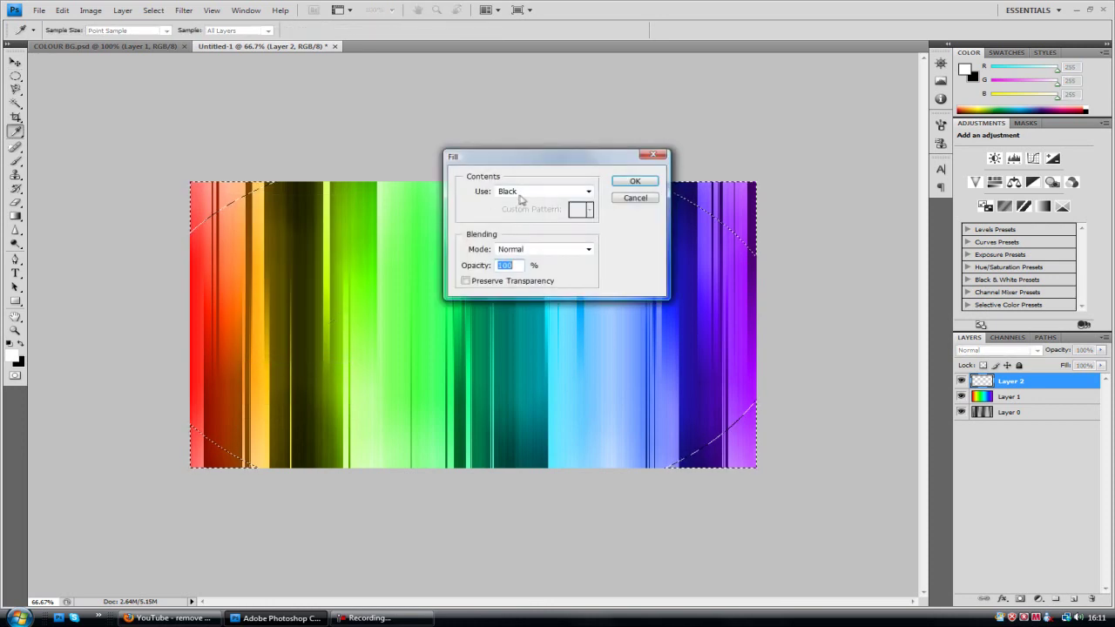
{"action": "left_click", "coordinate": [527, 198]}
{"action": "left_click", "coordinate": [533, 200]}
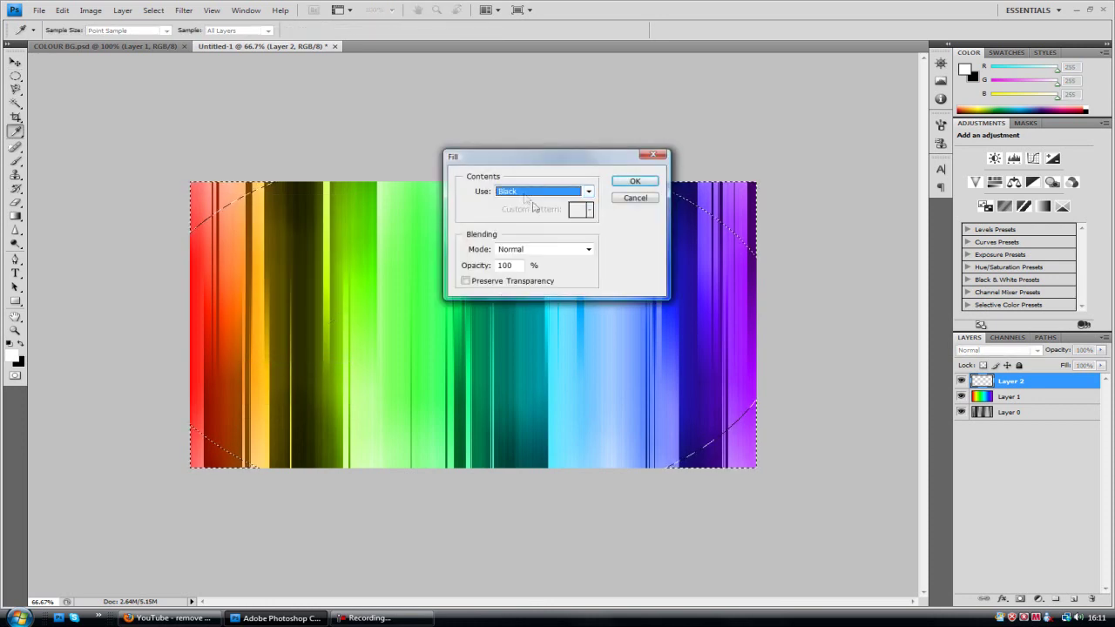
{"action": "left_click", "coordinate": [636, 181]}
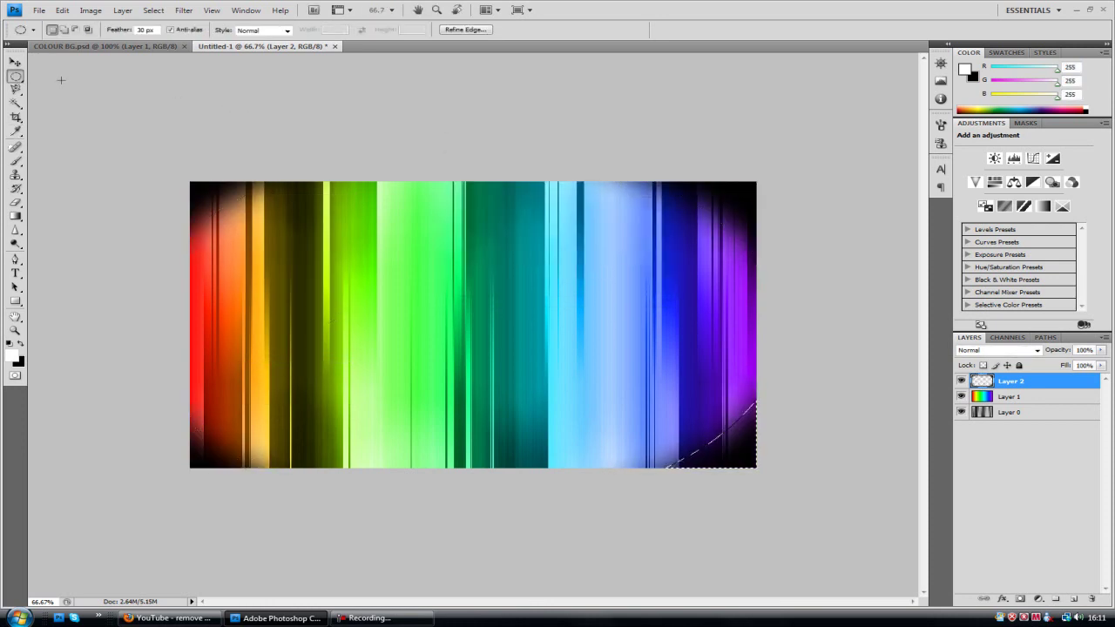
{"action": "key", "text": "ctrl+d"}
- Lower the vignette Layer 2's opacity and add an empty Layer 3
{"action": "left_click", "coordinate": [15, 62]}
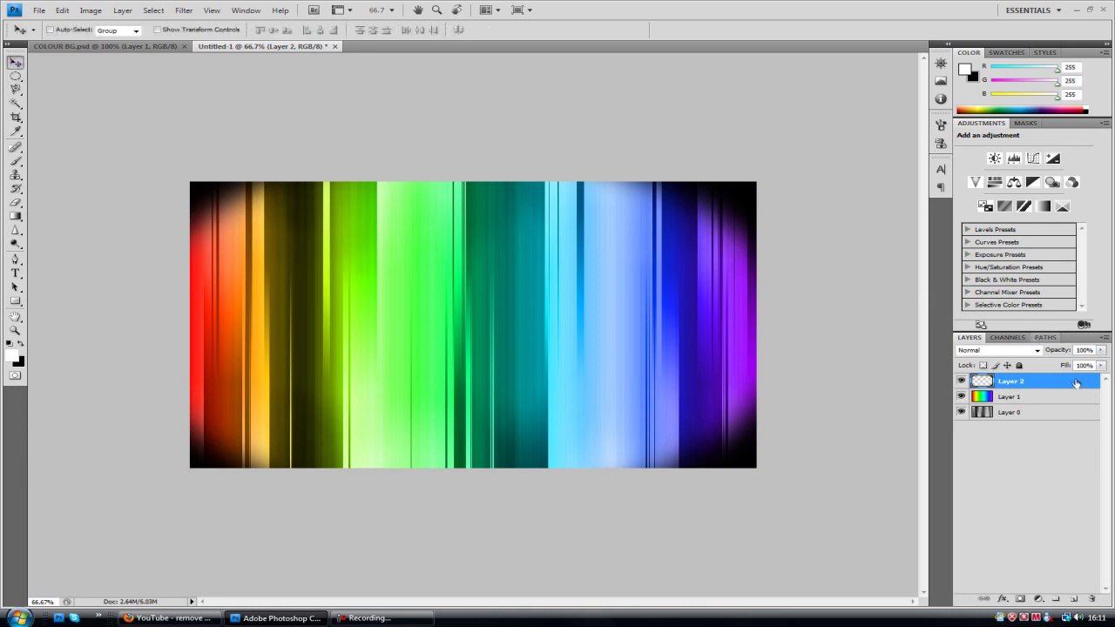
{"action": "left_click_drag", "start_coordinate": [1101, 351], "coordinate": [1094, 364]}
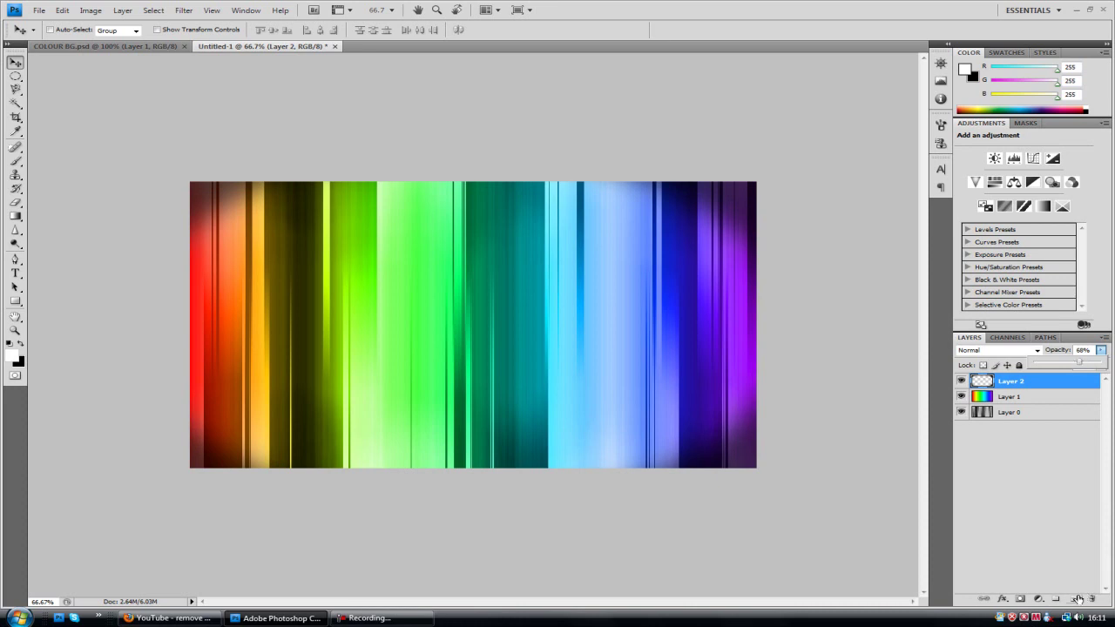
{"action": "left_click", "coordinate": [1079, 599]}
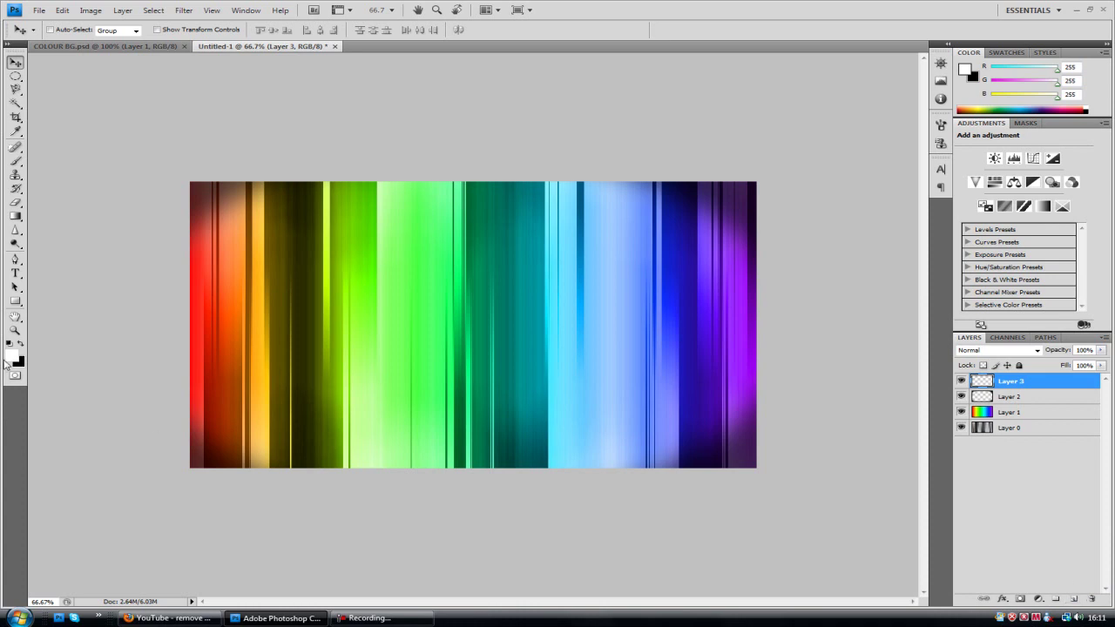
- Fit the whole canvas on screen and select the rainbow Layer 1
{"action": "left_click", "coordinate": [15, 331]}
{"action": "right_click", "coordinate": [325, 283]}
{"action": "left_click", "coordinate": [341, 286]}
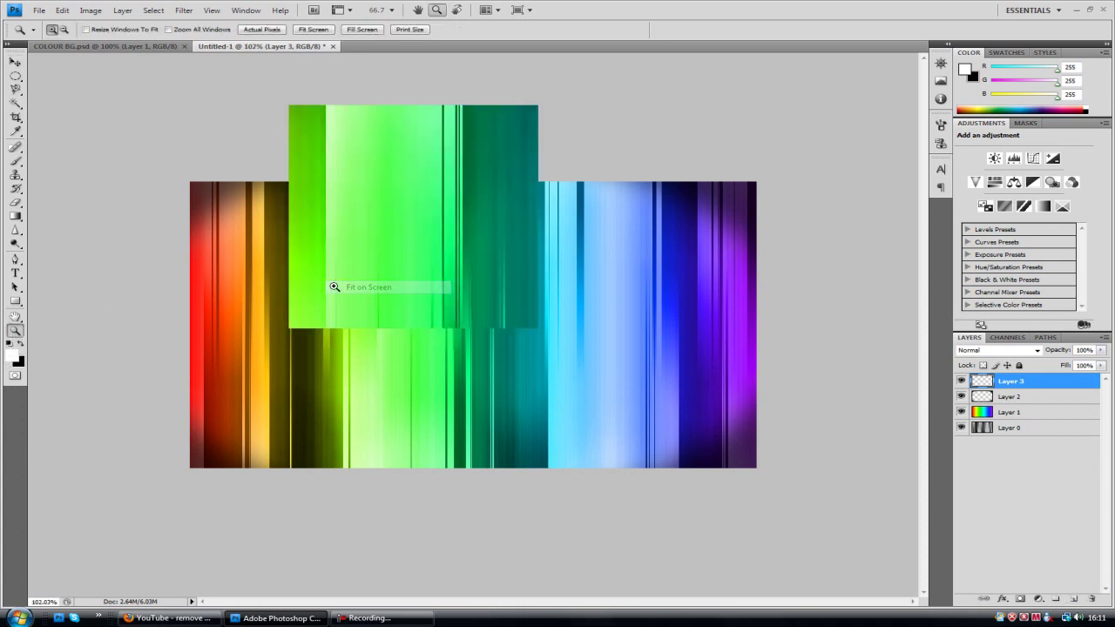
{"action": "right_click", "coordinate": [341, 286]}
{"action": "left_click", "coordinate": [1068, 423]}
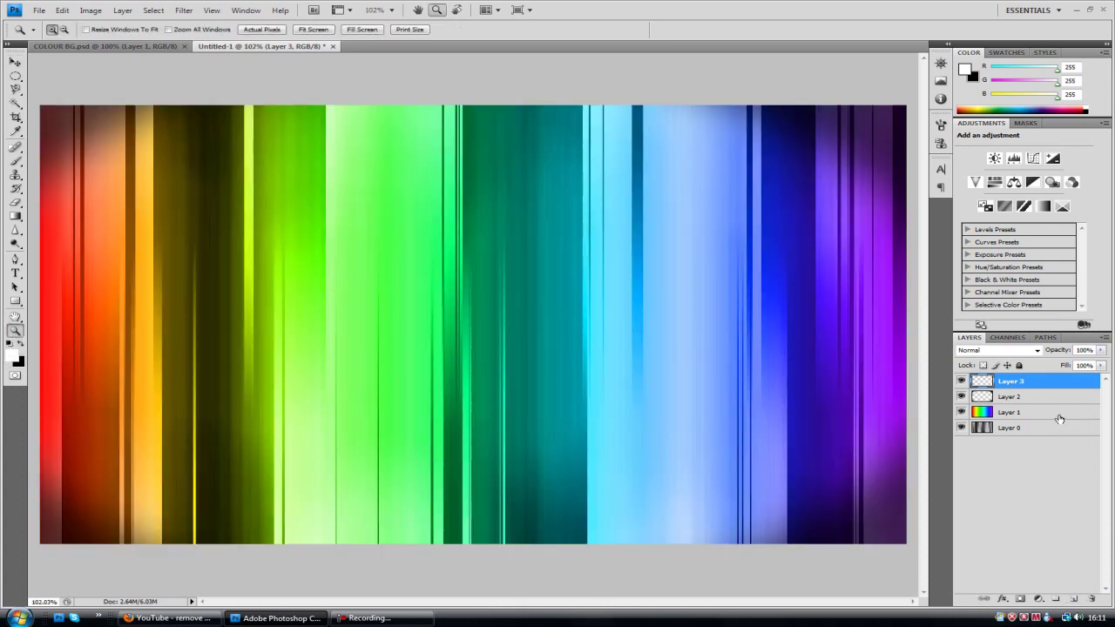
{"action": "left_click", "coordinate": [1059, 416]}
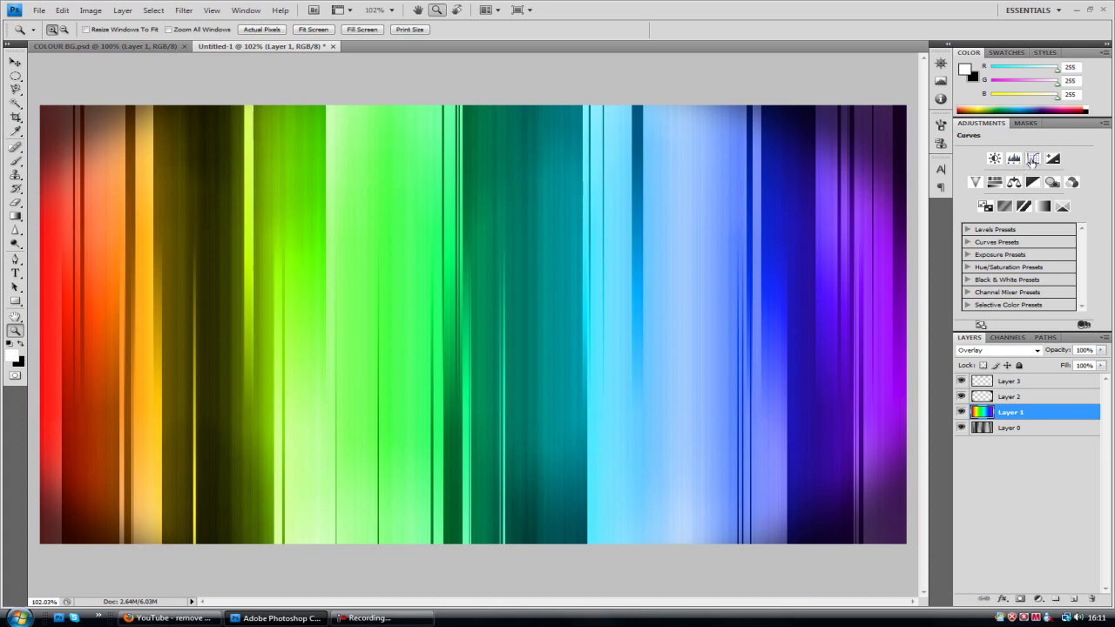
{"action": "left_click", "coordinate": [1033, 158]}
- Drag the Curves 1 midpoint down to darken the bars, toggling it to compare
{"action": "mouse_move", "coordinate": [1019, 233]}
{"action": "left_mouse_down"}
{"action": "mouse_move", "coordinate": [1026, 241]}
{"action": "mouse_move", "coordinate": [1056, 211]}
{"action": "mouse_move", "coordinate": [1019, 239]}
{"action": "left_mouse_up"}
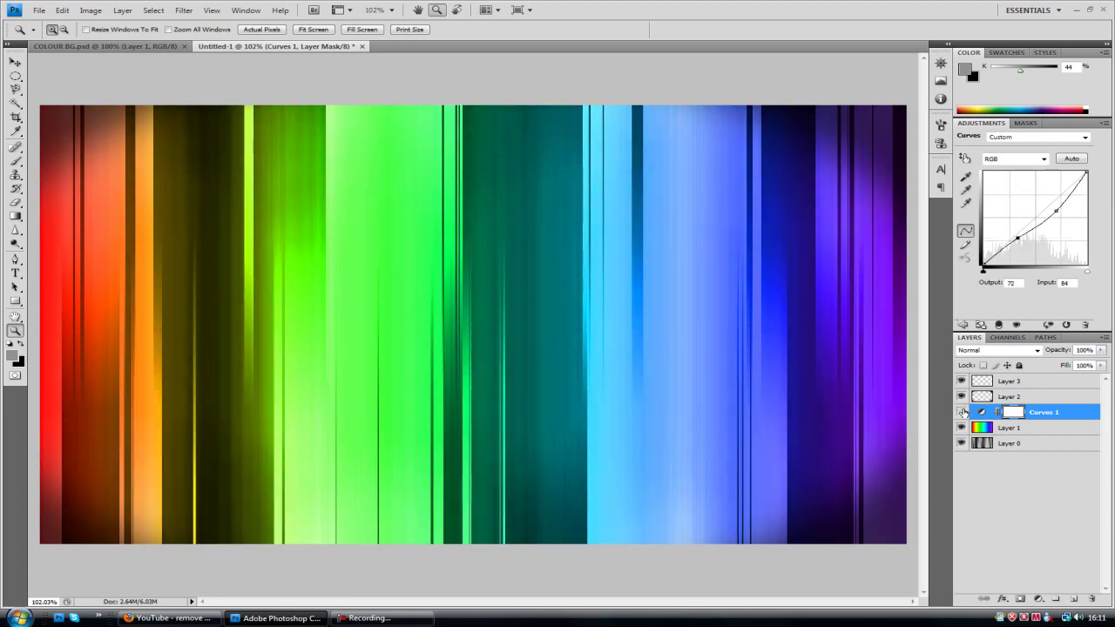
{"action": "left_click", "coordinate": [962, 412]}
{"action": "left_click", "coordinate": [962, 412]}
{"action": "left_click", "coordinate": [1081, 384]}
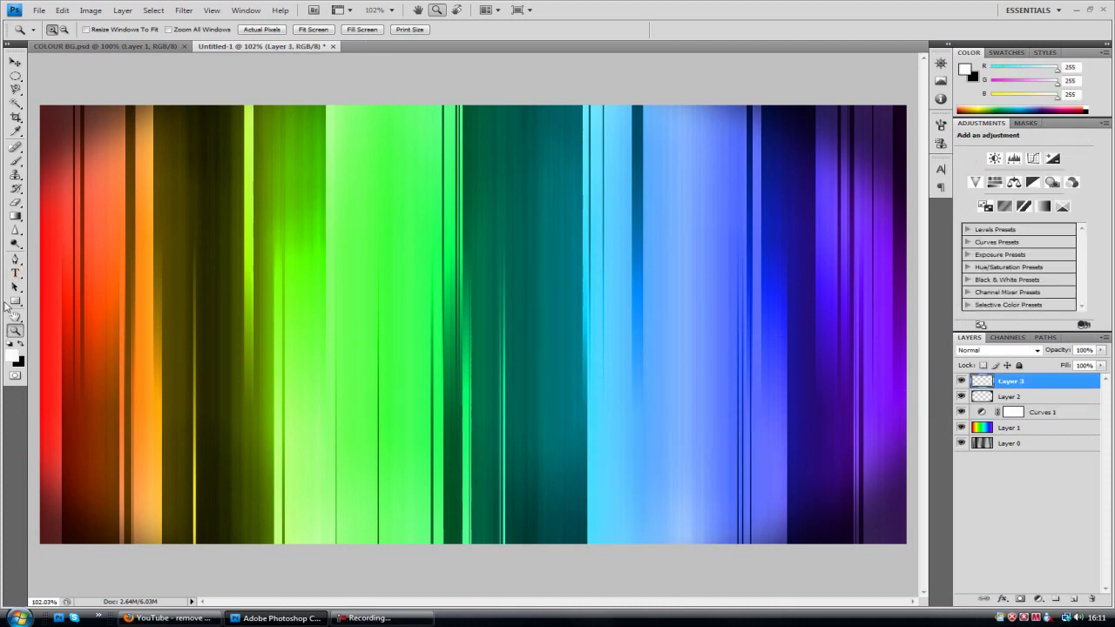
- Type the word CONOR left of centre on the canvas
{"action": "left_click", "coordinate": [14, 272]}
{"action": "left_click", "coordinate": [212, 323]}
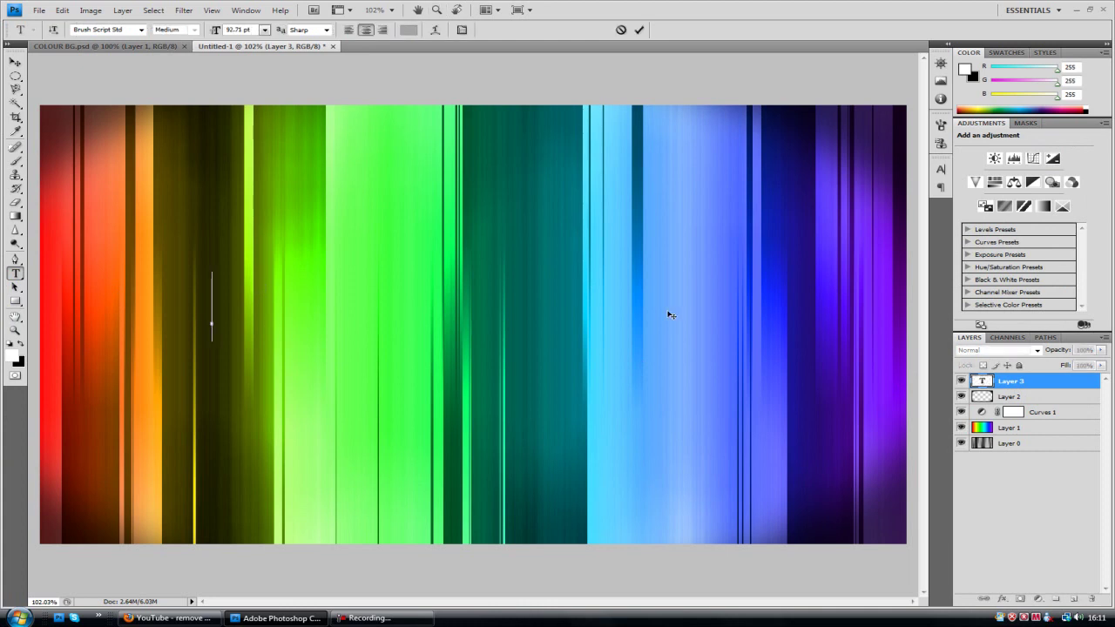
{"action": "type", "text": "CONOR"}
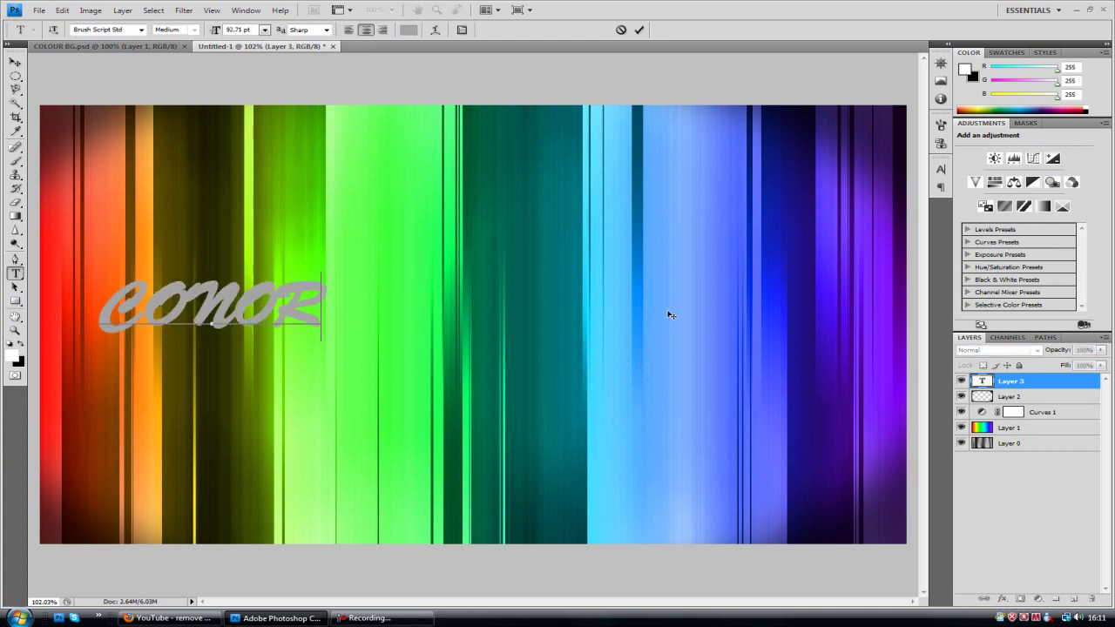
- Free Transform the CONOR text to about 178% and commit it
{"action": "key", "text": "ctrl+a"}
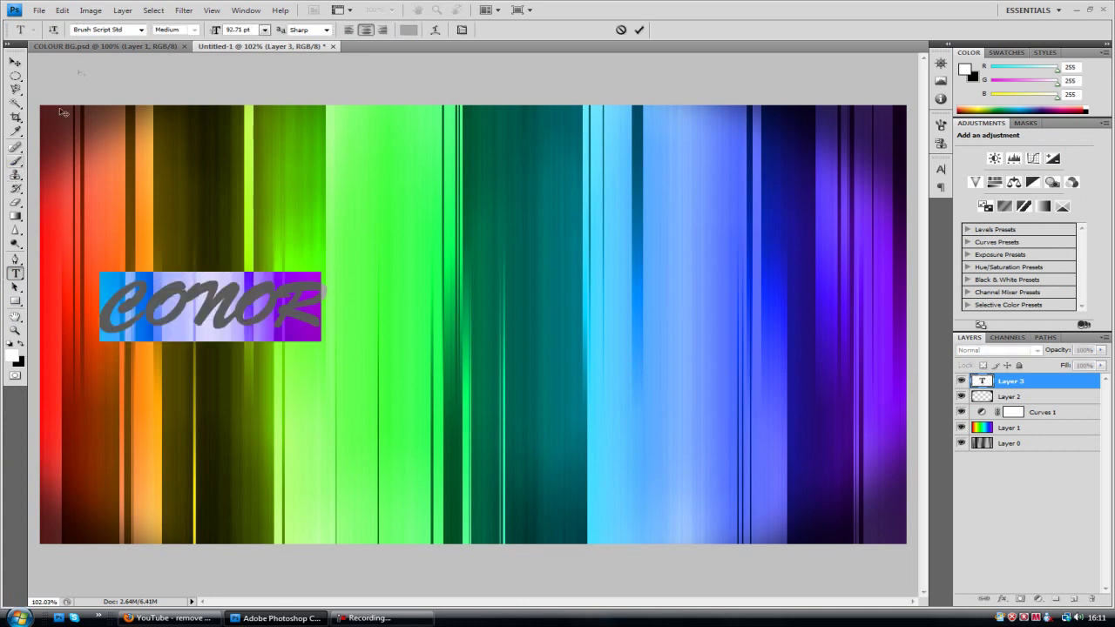
{"action": "left_click", "coordinate": [62, 10]}
{"action": "left_click", "coordinate": [90, 221]}
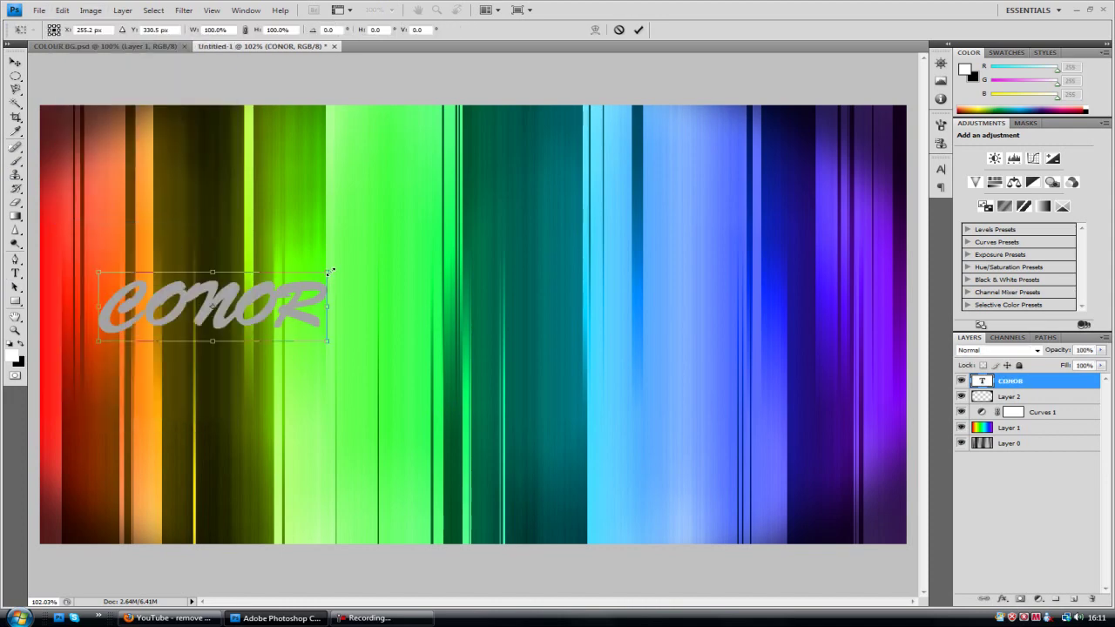
{"action": "left_click_drag", "start_coordinate": [330, 272], "coordinate": [556, 433]}
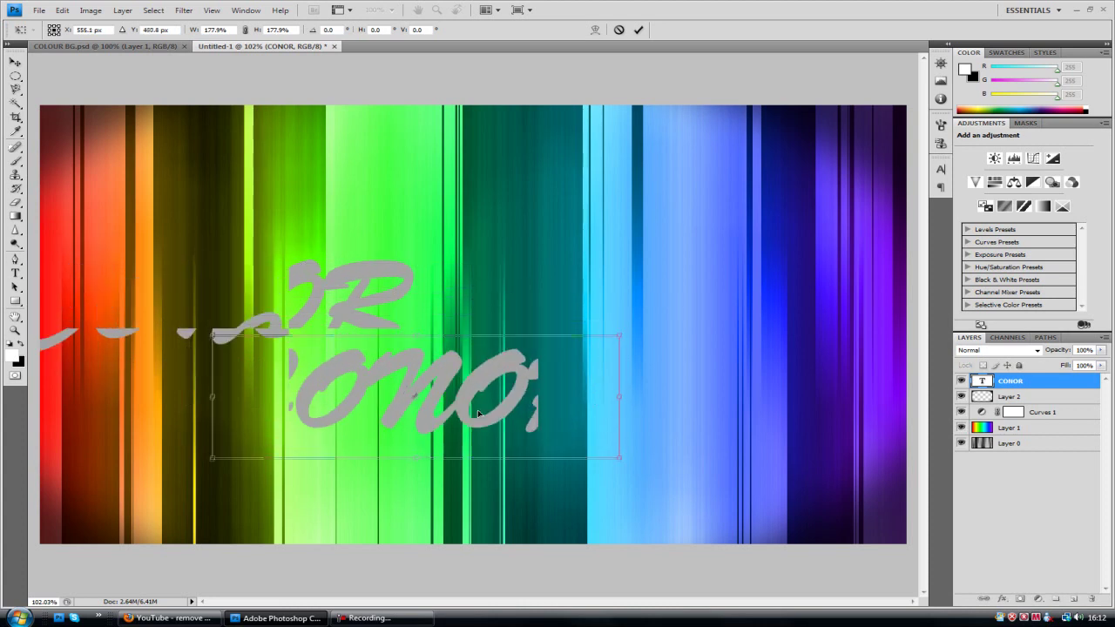
{"action": "left_click", "coordinate": [638, 30]}
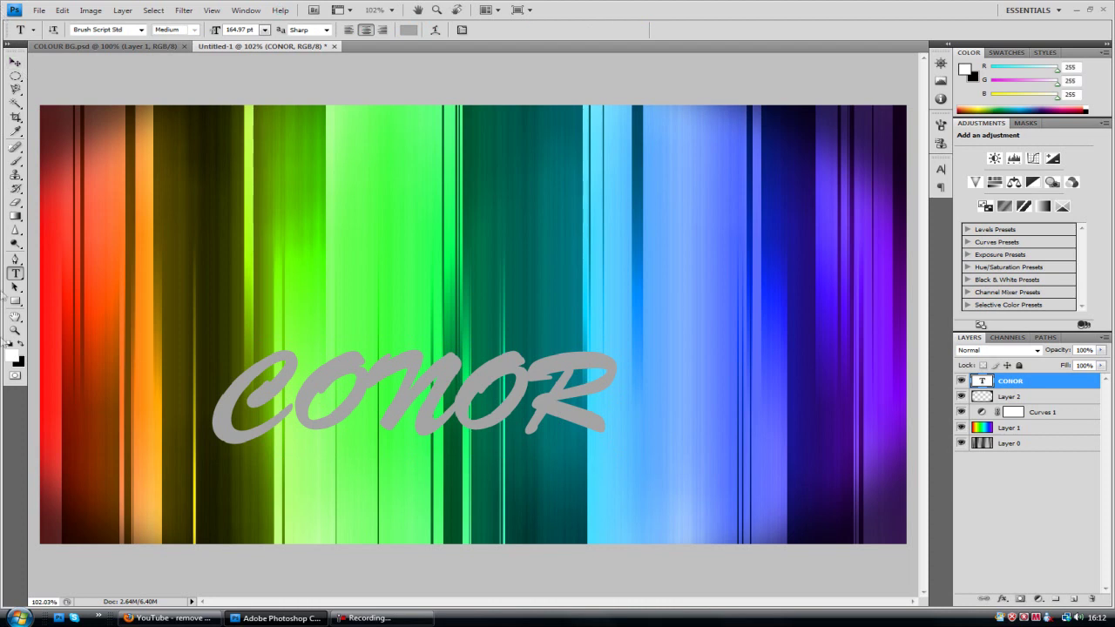
- Zoom the view to Print Size
{"action": "left_click", "coordinate": [15, 329]}
{"action": "right_click", "coordinate": [278, 383]}
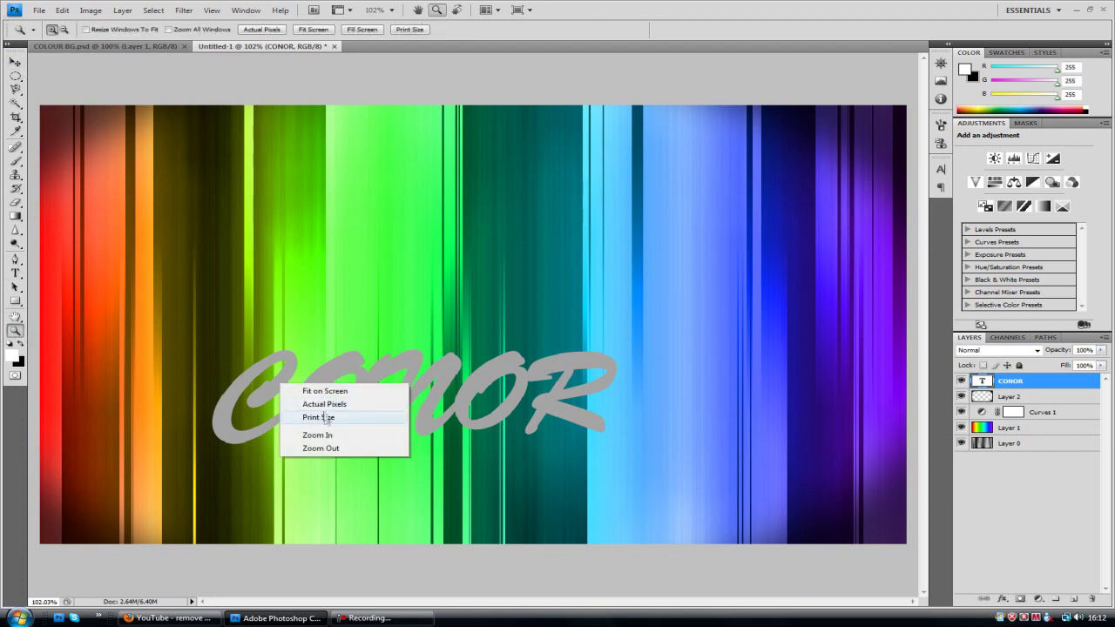
{"action": "left_click", "coordinate": [319, 418]}
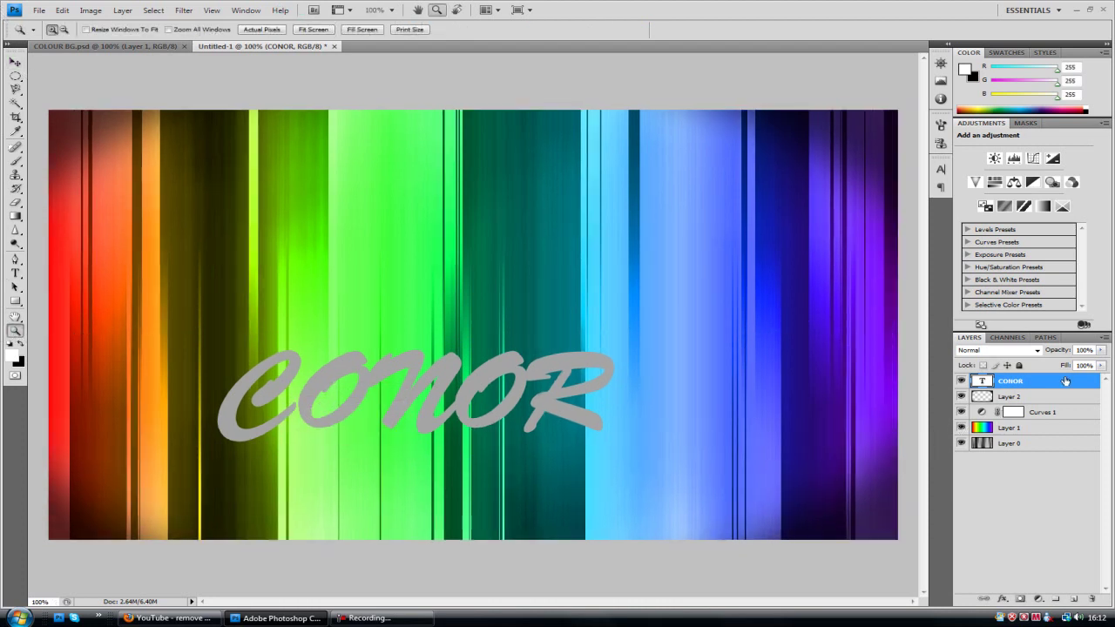
- Set the CONOR layer to Overlay and move the text down to the right
{"action": "left_click", "coordinate": [993, 350]}
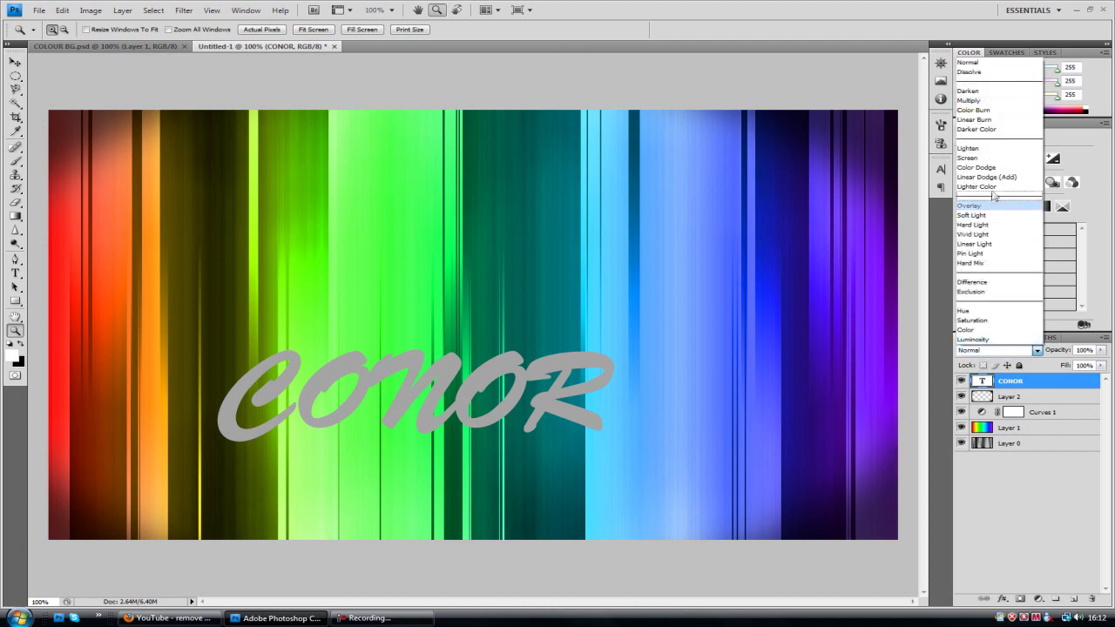
{"action": "left_click", "coordinate": [989, 207]}
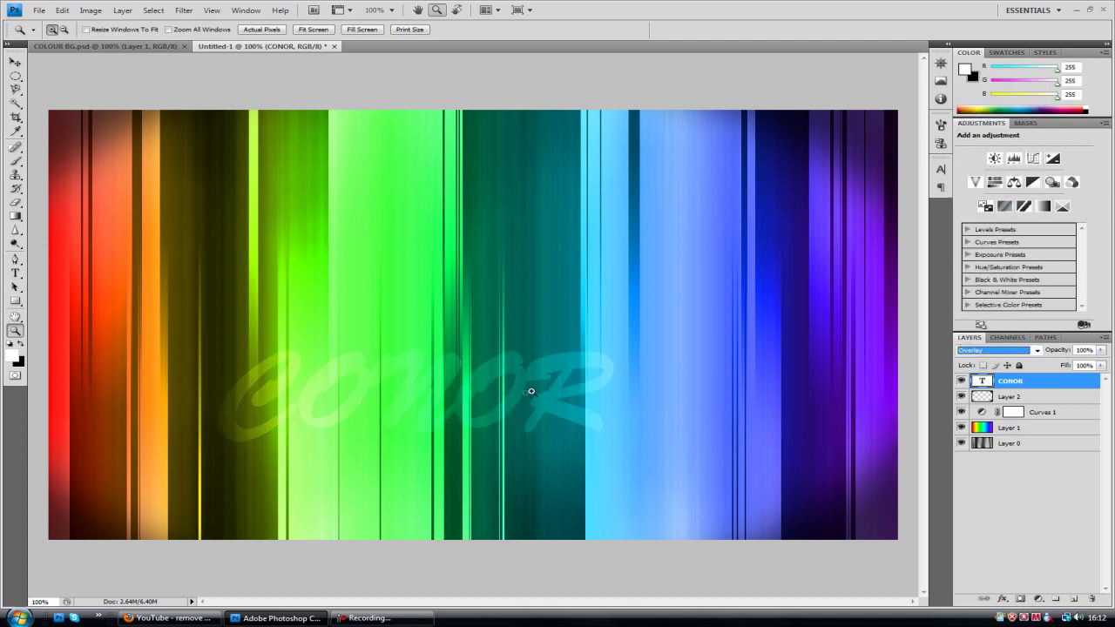
{"action": "left_click", "coordinate": [15, 61]}
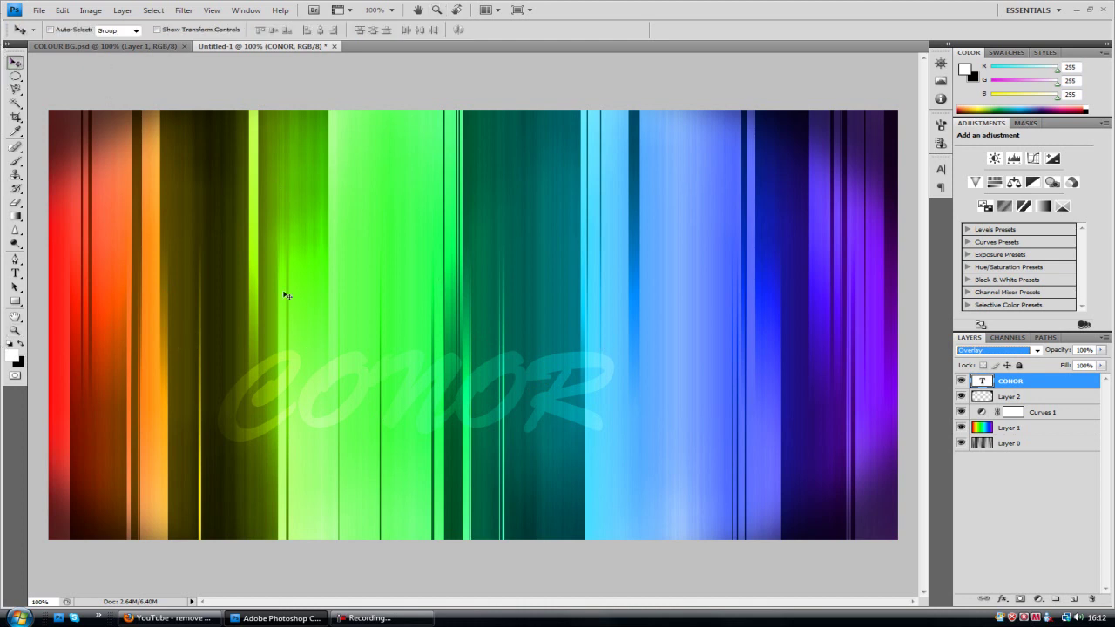
{"action": "left_click_drag", "start_coordinate": [514, 414], "coordinate": [657, 485]}
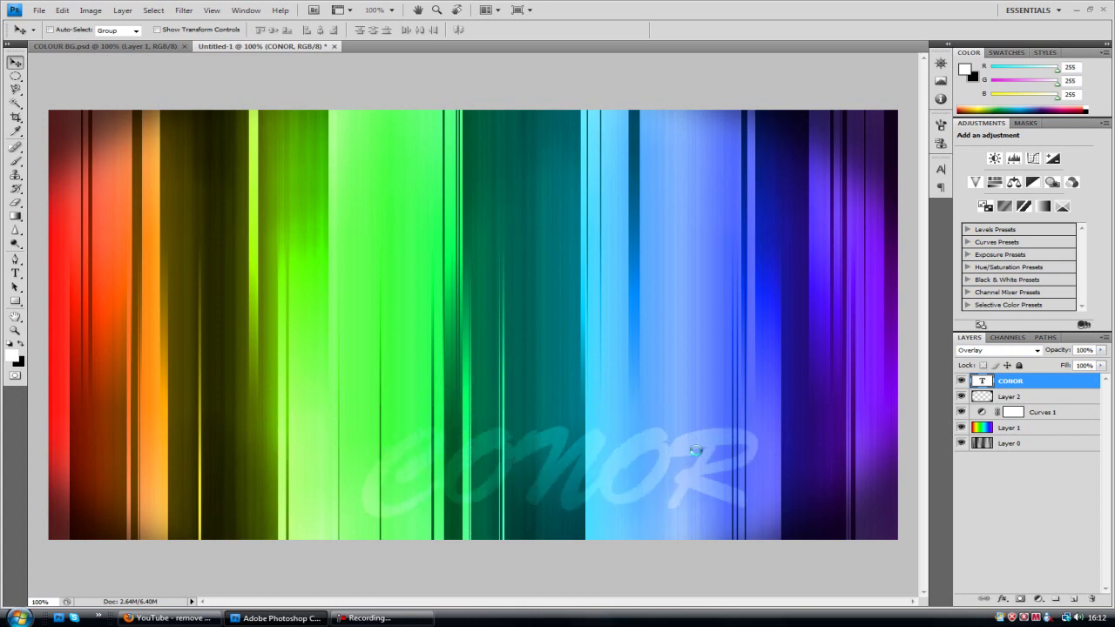
- Apply Drop Shadow and Inner Shadow layer effects to the CONOR text layer
{"action": "right_click", "coordinate": [1043, 384]}
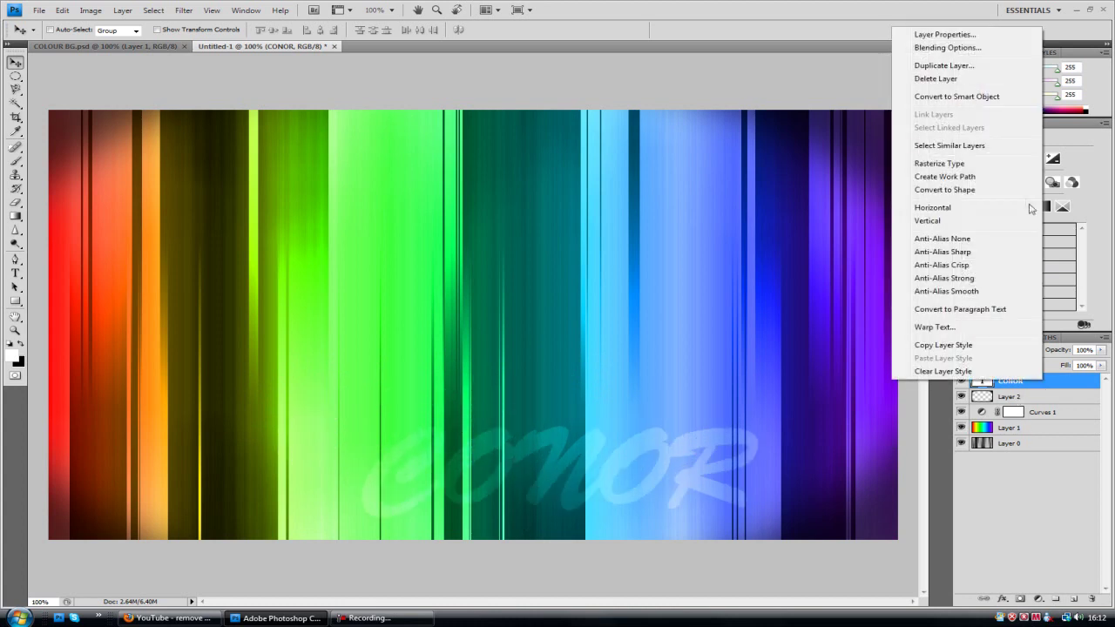
{"action": "left_click", "coordinate": [978, 45]}
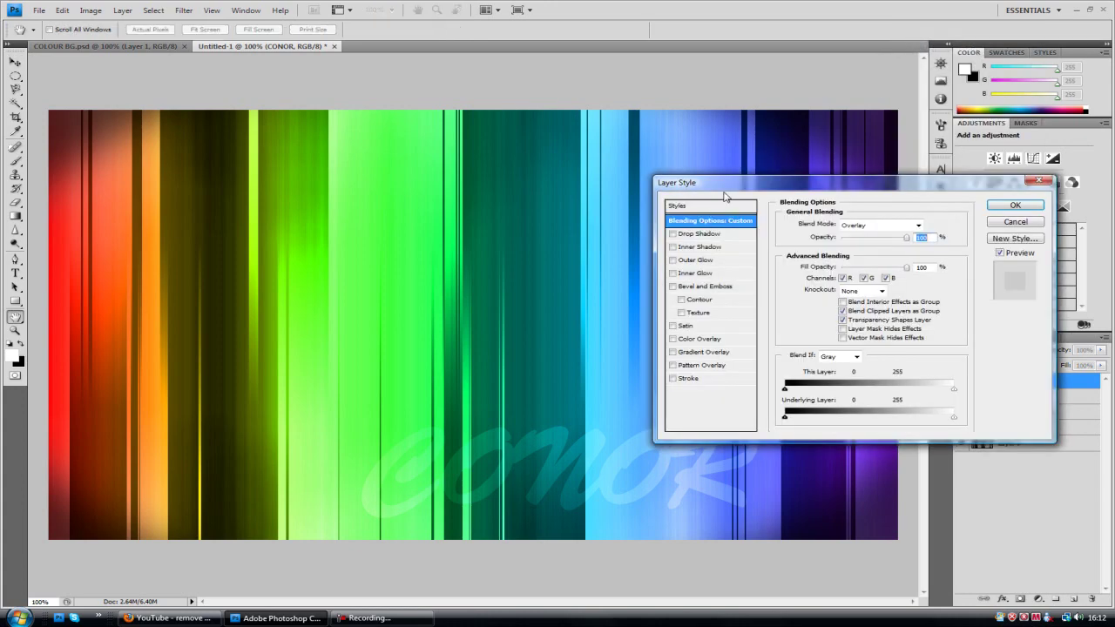
{"action": "left_click_drag", "start_coordinate": [725, 196], "coordinate": [859, 99]}
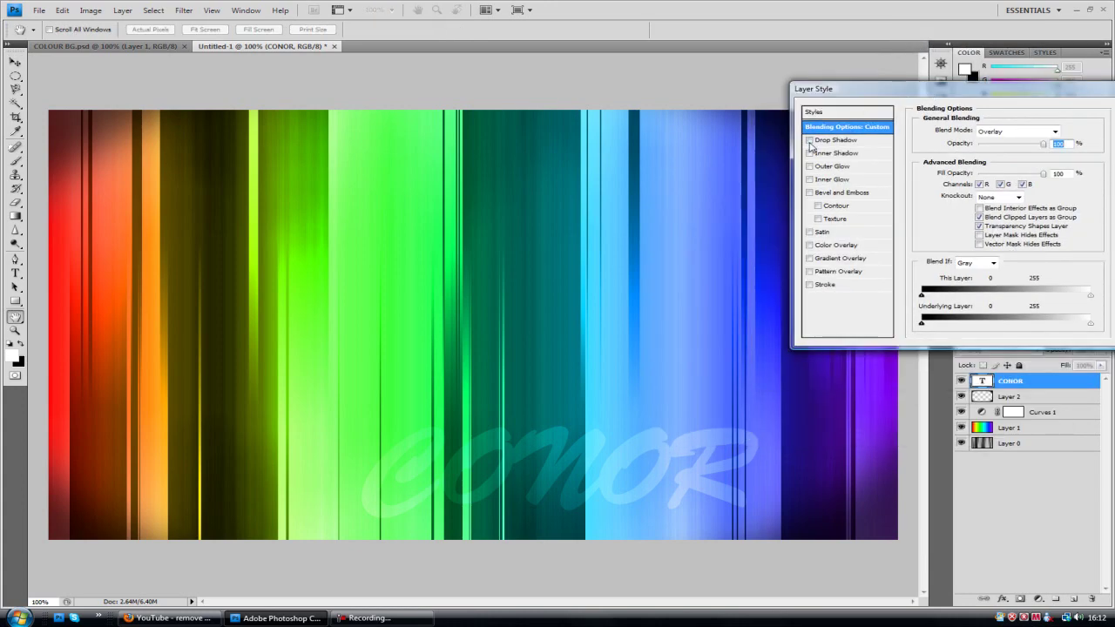
{"action": "left_click", "coordinate": [810, 140]}
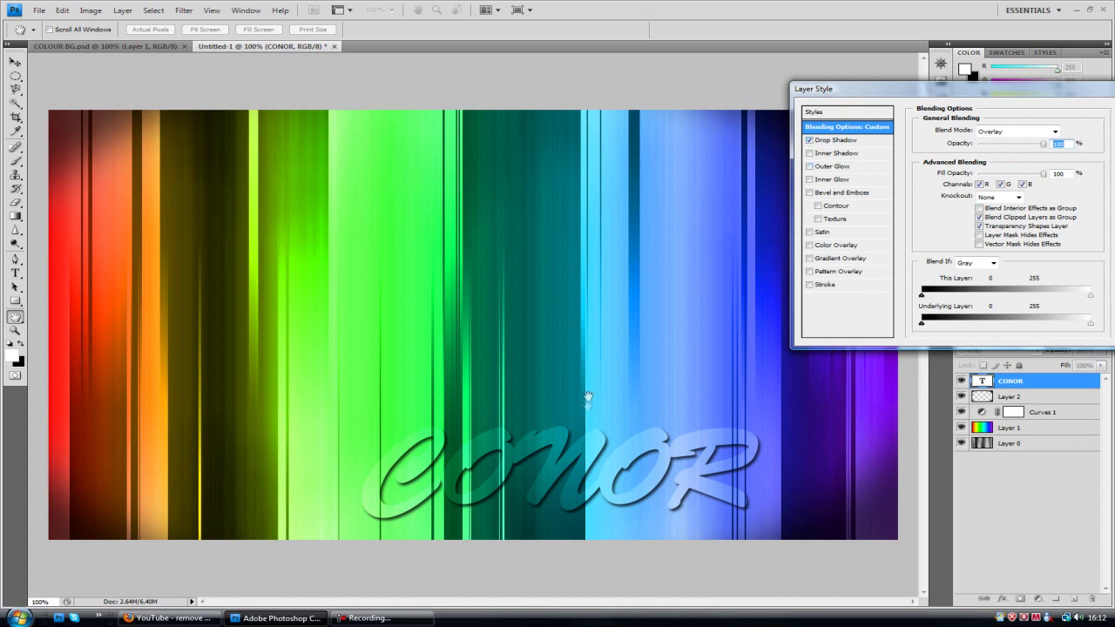
{"action": "left_click", "coordinate": [809, 153]}
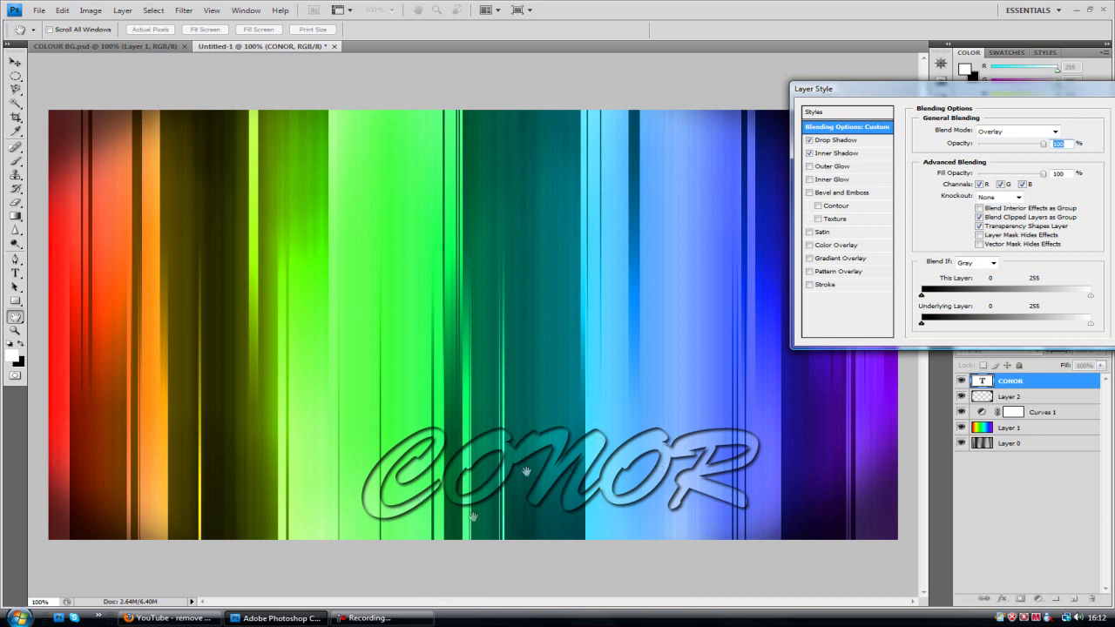
{"action": "left_click_drag", "start_coordinate": [1111, 84], "coordinate": [907, 76]}
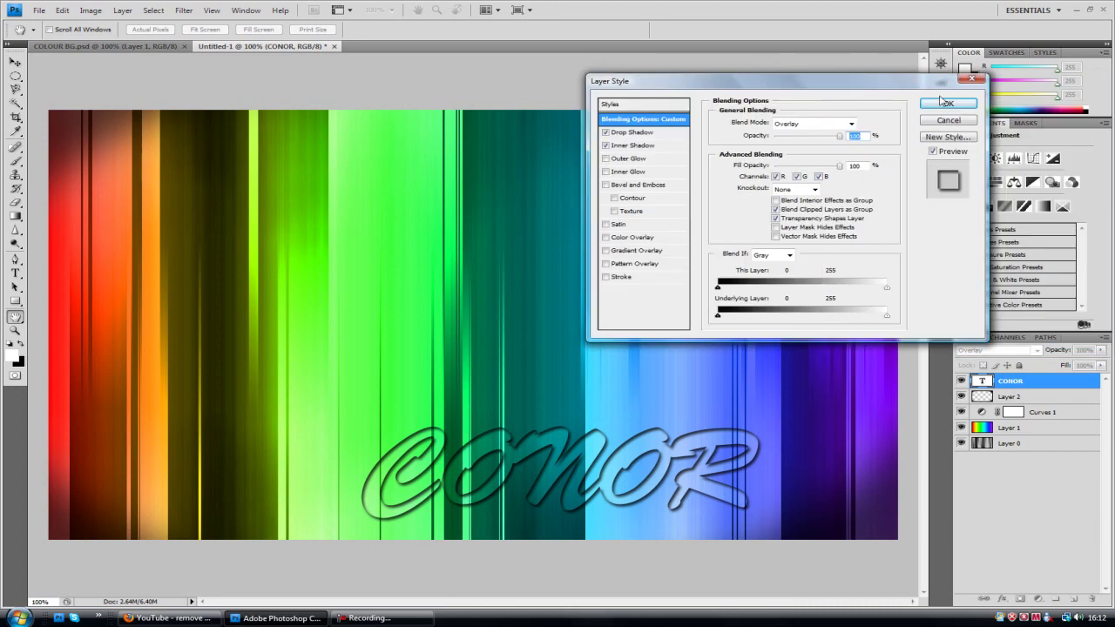
{"action": "left_click", "coordinate": [948, 103]}
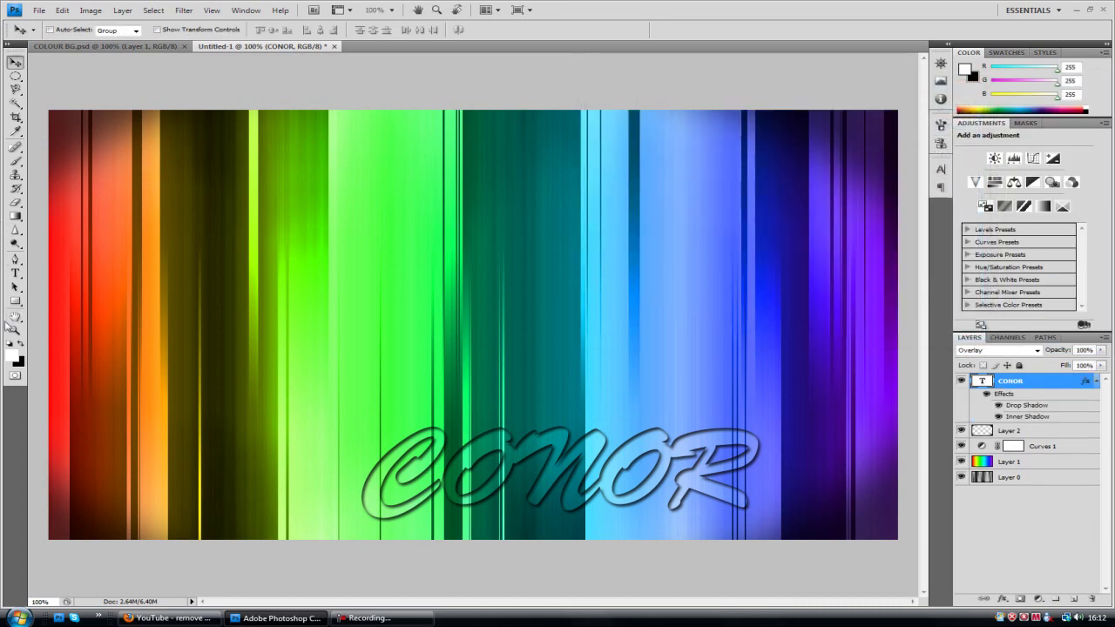
- Zoom the view to Actual Pixels
{"action": "key", "text": "z"}
{"action": "right_click", "coordinate": [450, 308]}
{"action": "left_click", "coordinate": [479, 331]}
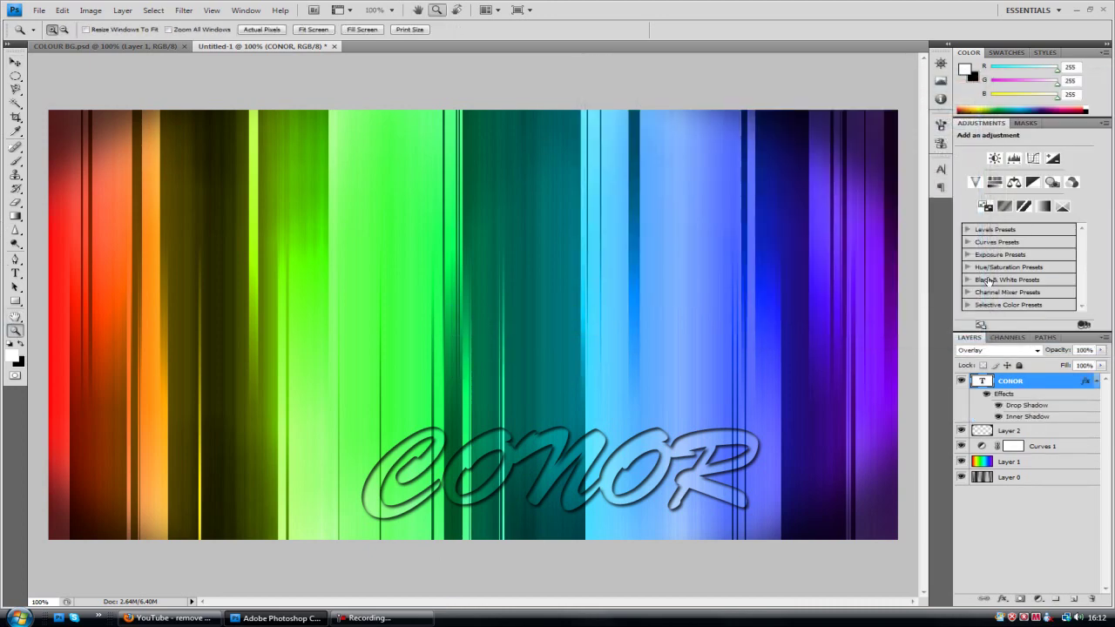
{"action": "right_click", "coordinate": [573, 406]}
{"action": "left_click_drag", "start_coordinate": [575, 409], "coordinate": [578, 440]}
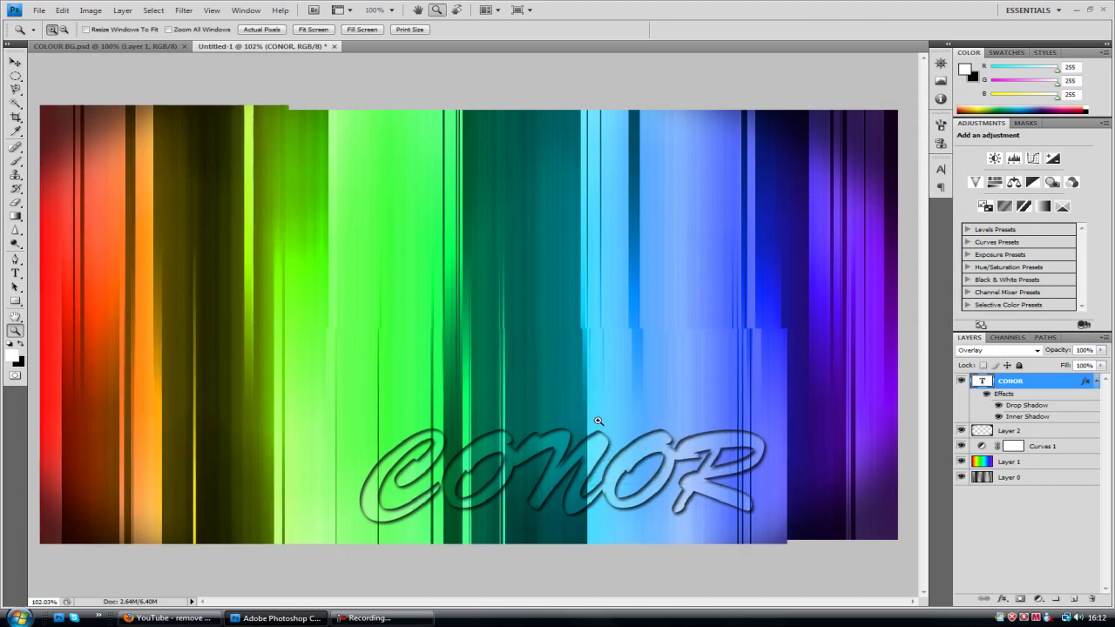
{"action": "right_click", "coordinate": [579, 439]}
{"action": "left_click", "coordinate": [621, 460]}
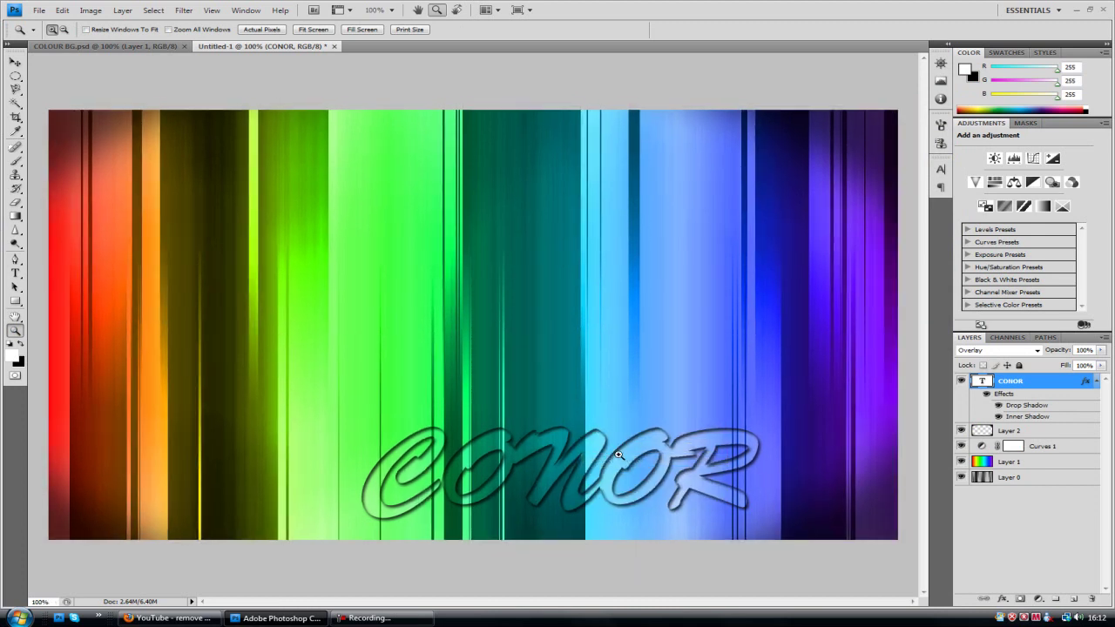
- Lower CONOR's Inner Shadow opacity to slightly below 75%
{"action": "double_click", "coordinate": [1097, 384]}
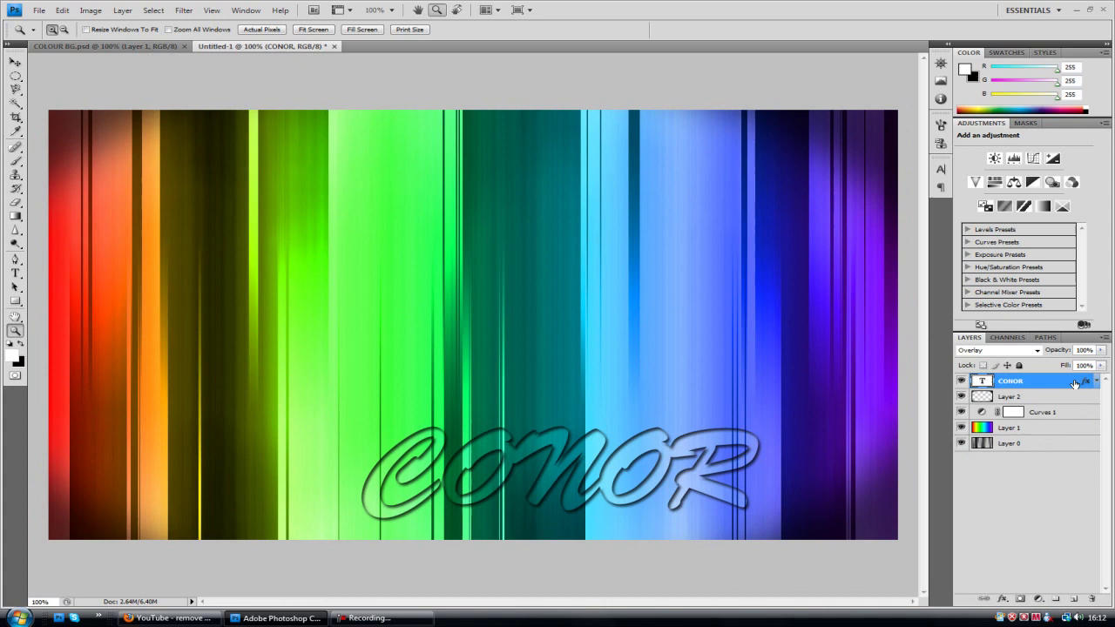
{"action": "left_click", "coordinate": [638, 132]}
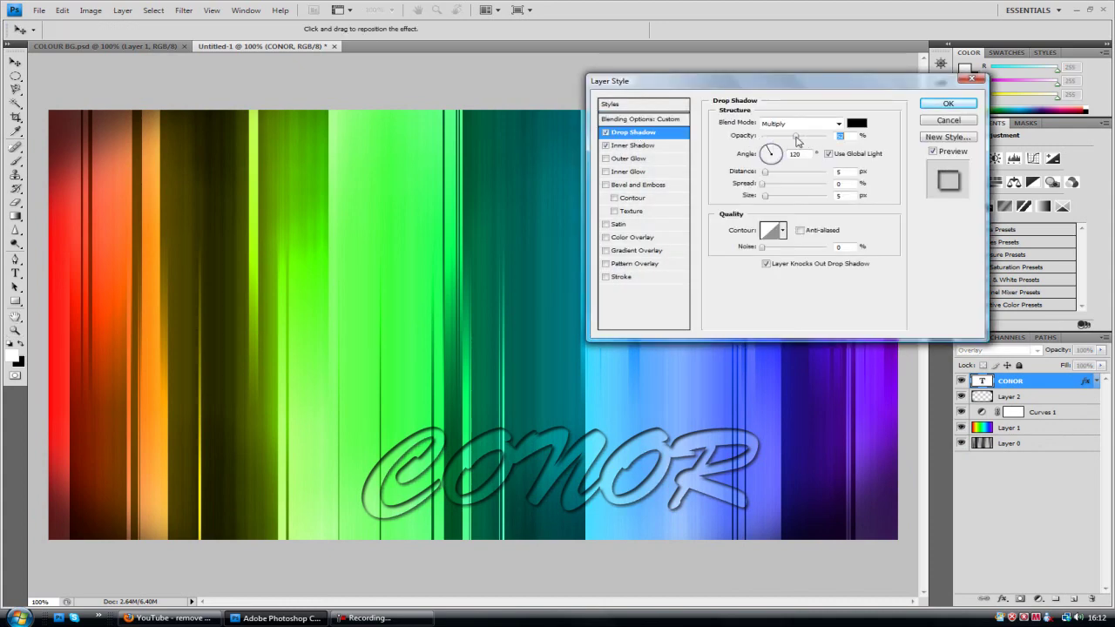
{"action": "left_click", "coordinate": [687, 152]}
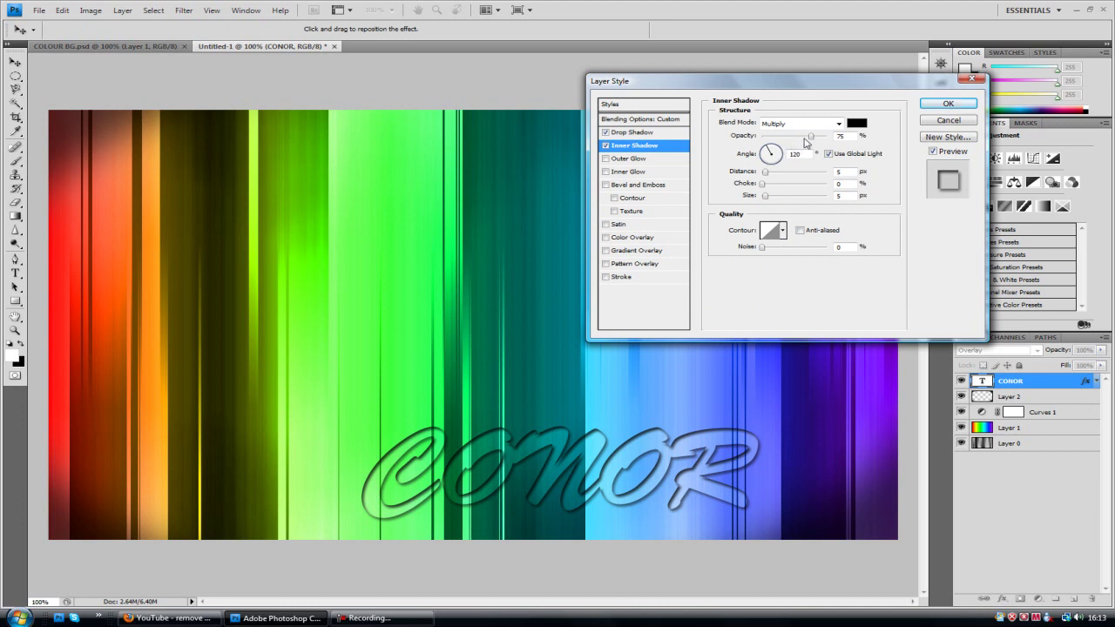
{"action": "left_click_drag", "start_coordinate": [805, 139], "coordinate": [798, 138]}
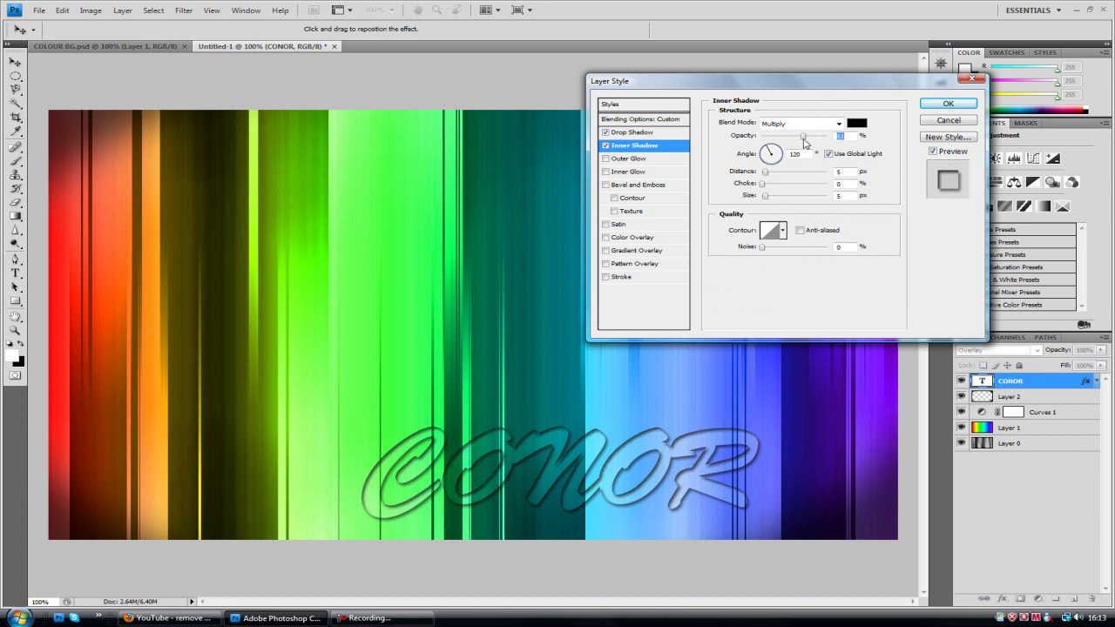
{"action": "left_click", "coordinate": [958, 106]}
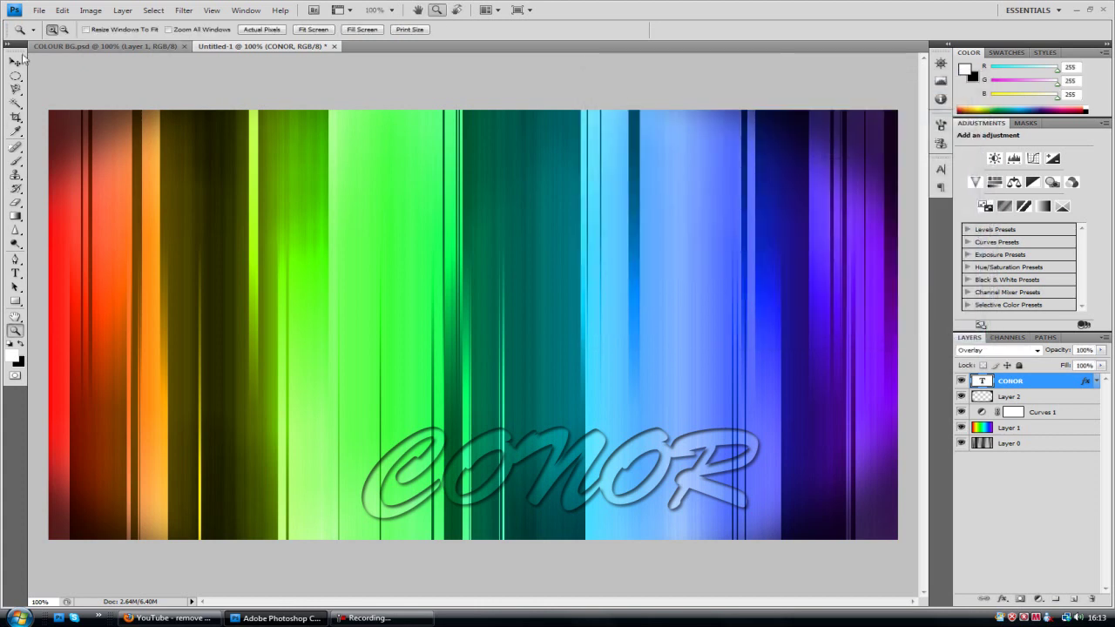
- With the Move tool, drag CONOR to the lower left over the yellow-green bars
{"action": "key", "text": "v"}
{"action": "left_click_drag", "start_coordinate": [549, 468], "coordinate": [541, 462]}
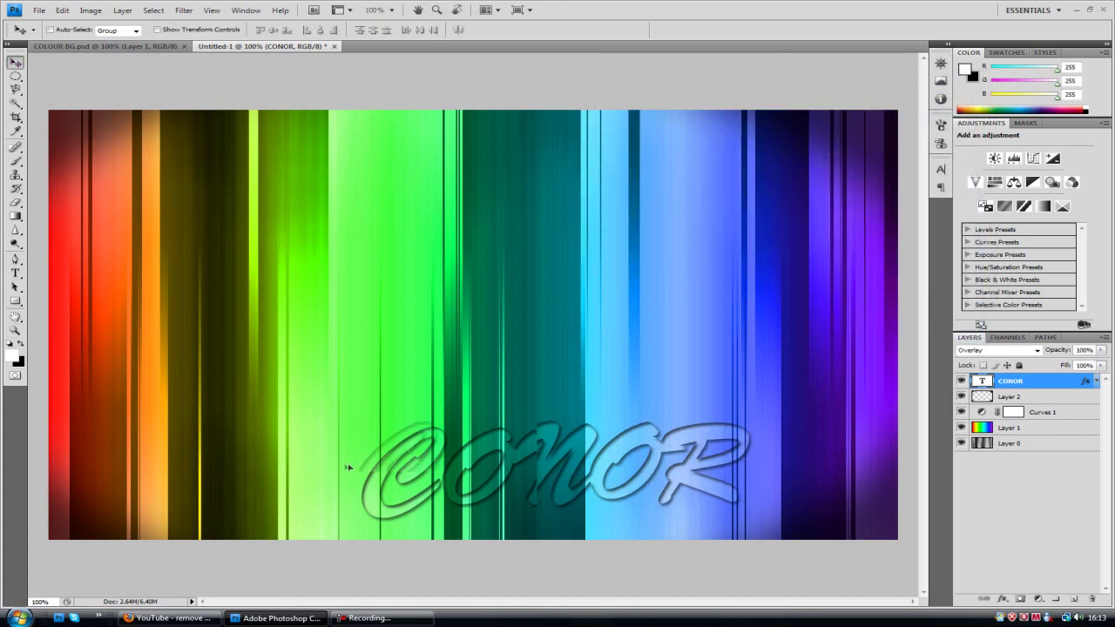
{"action": "left_click_drag", "start_coordinate": [264, 470], "coordinate": [306, 474]}
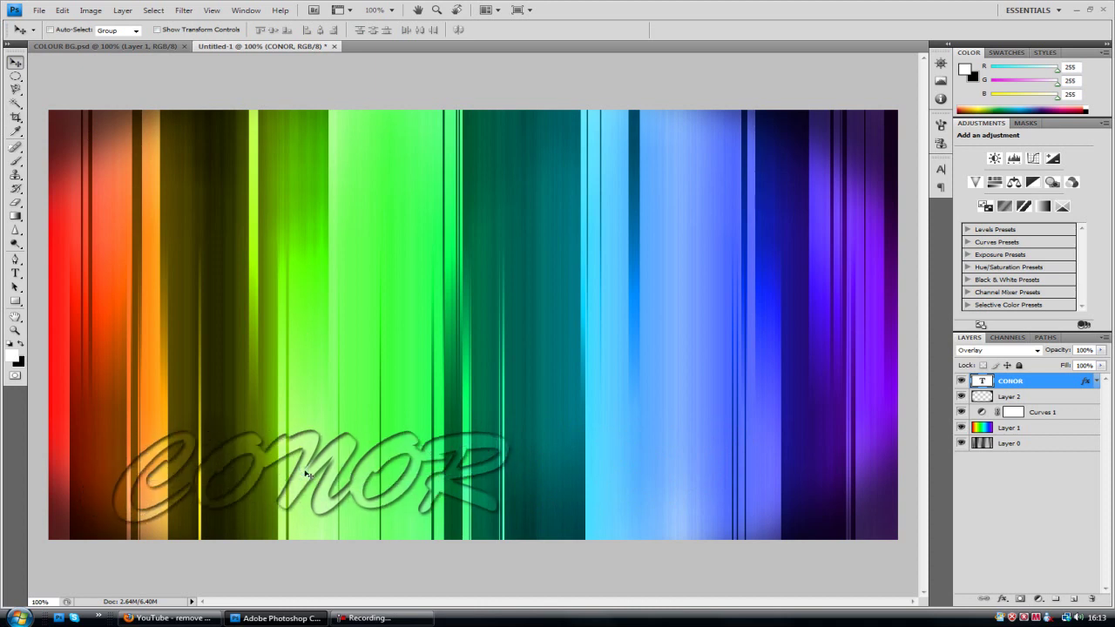